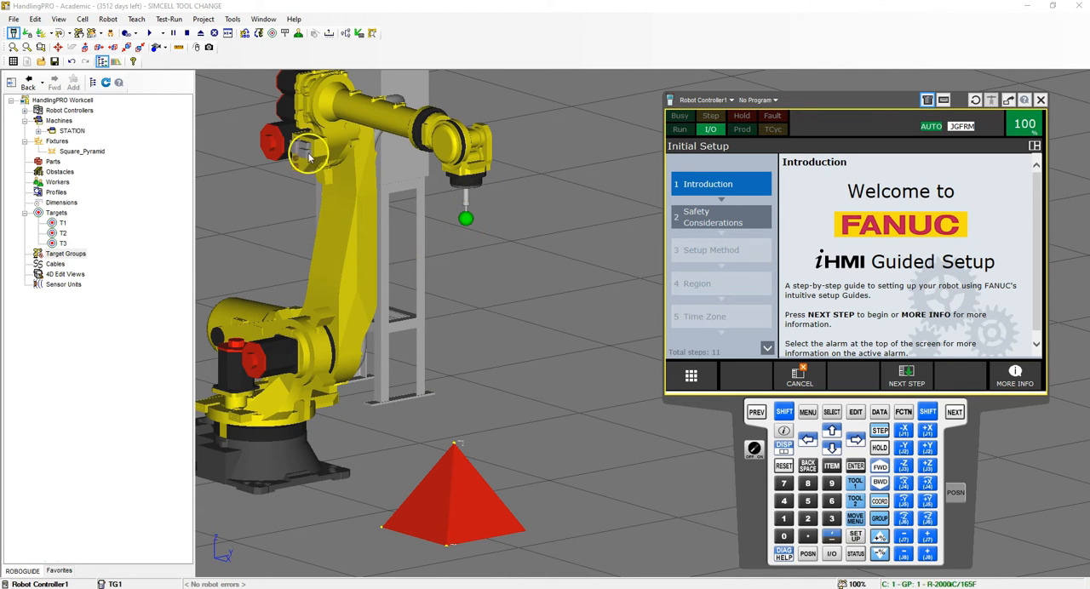
# - Create a new target at the robot's current tool centre point using the target tools
pyautogui.scroll(3, 578, 195)
pyautogui.moveTo(540, 222); pyautogui.dragTo(463, 236, button='right')
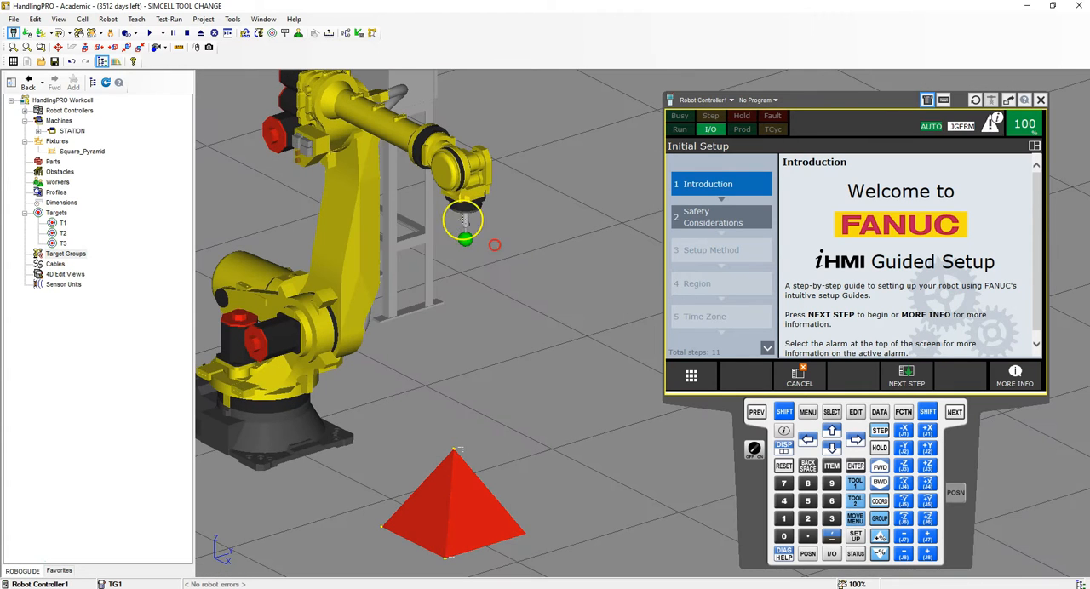
pyautogui.click(272, 35)
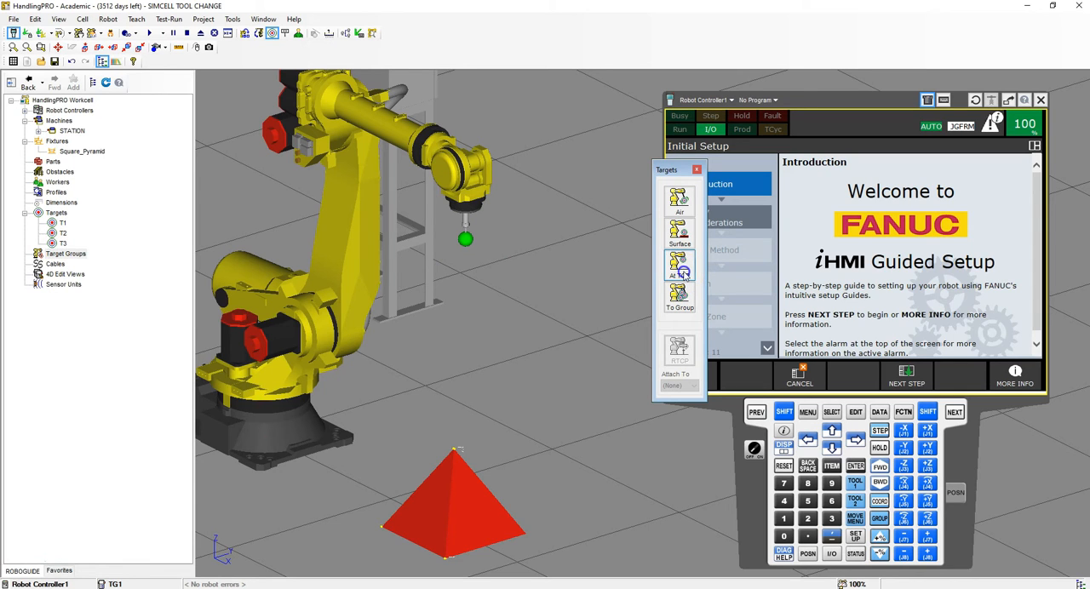
pyautogui.click(682, 274)
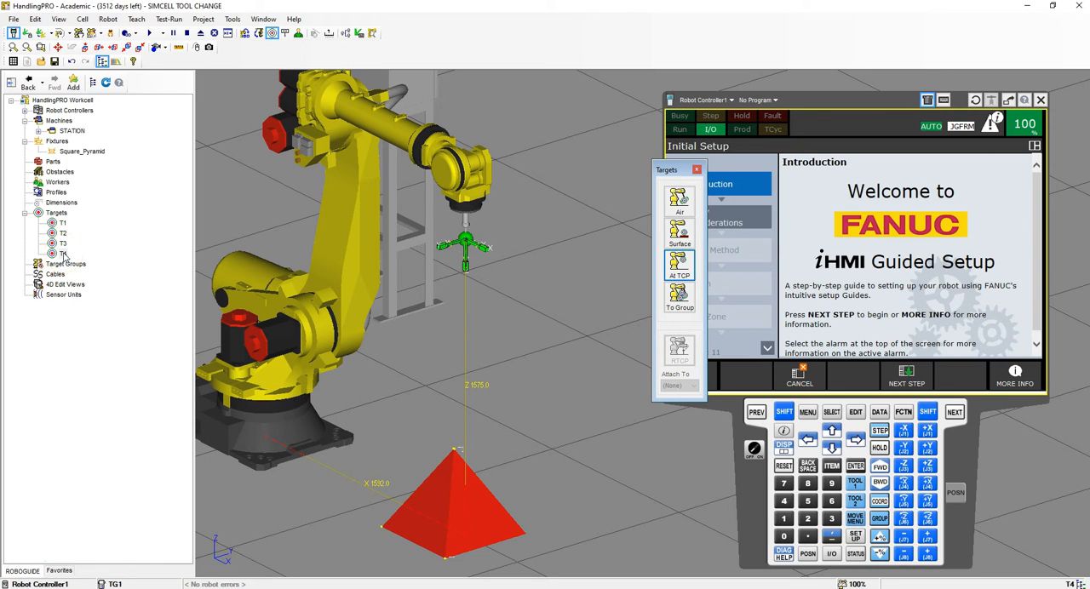
# - Rename the new target as HOME T4, set its style to Bullet, and close the target tools
pyautogui.doubleClick(63, 254)
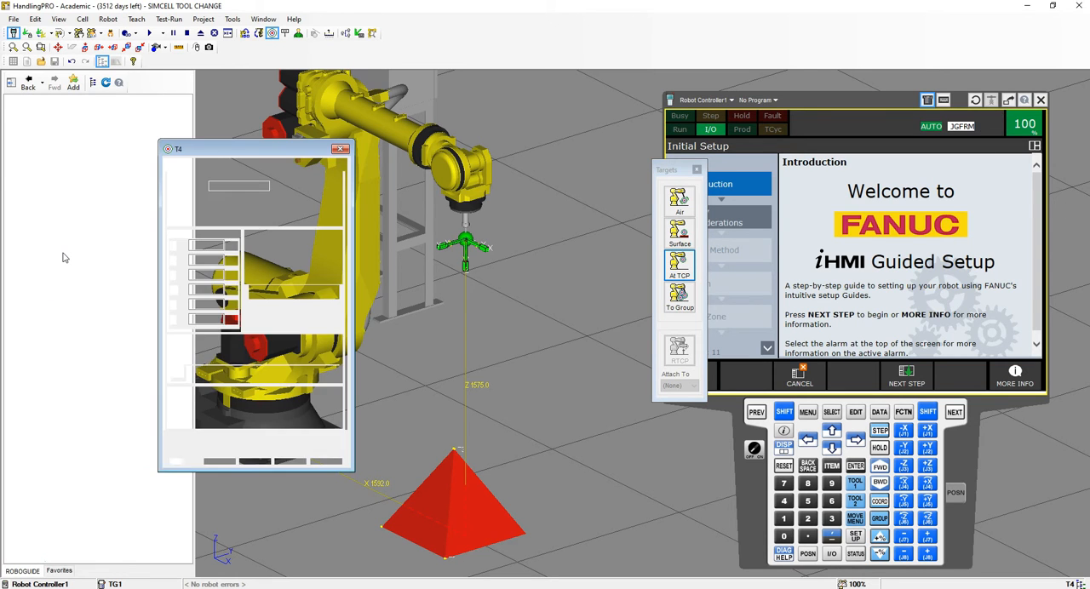
pyautogui.doubleClick(248, 185)
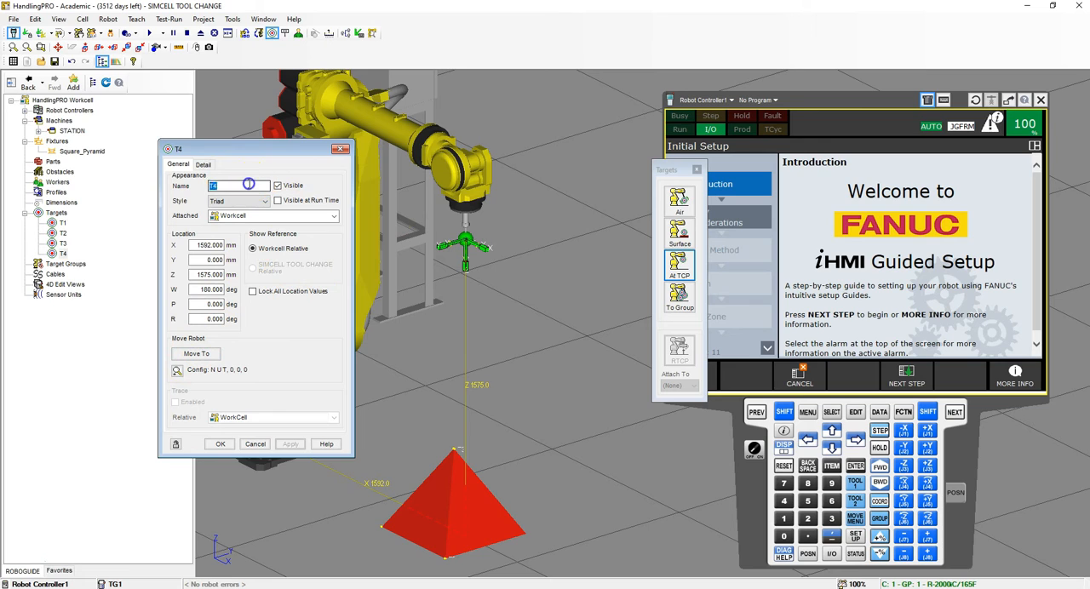
pyautogui.write('HOME')
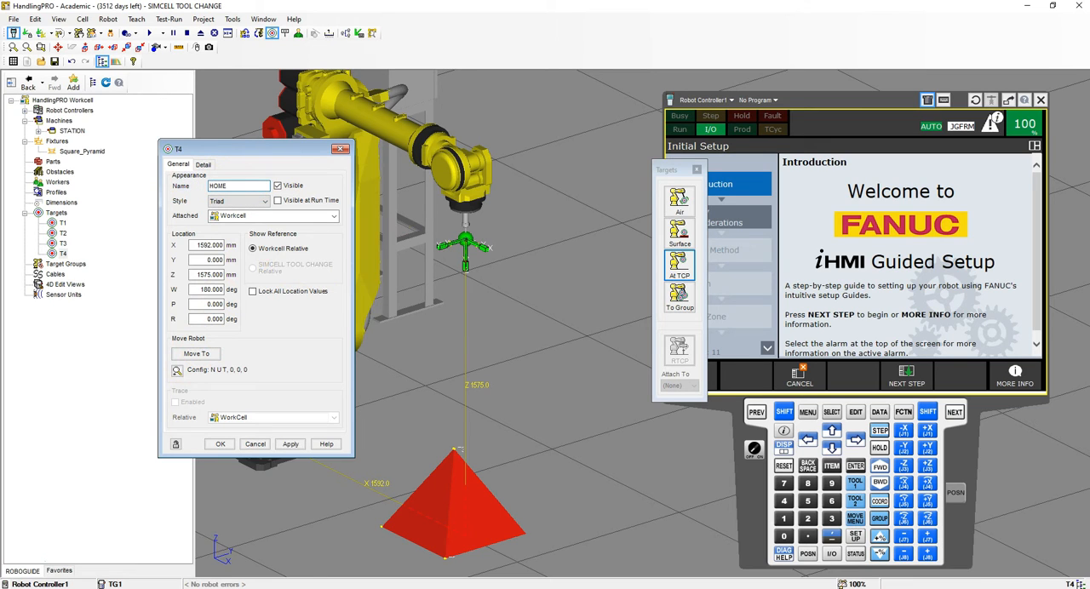
pyautogui.click(265, 200)
pyautogui.click(240, 217)
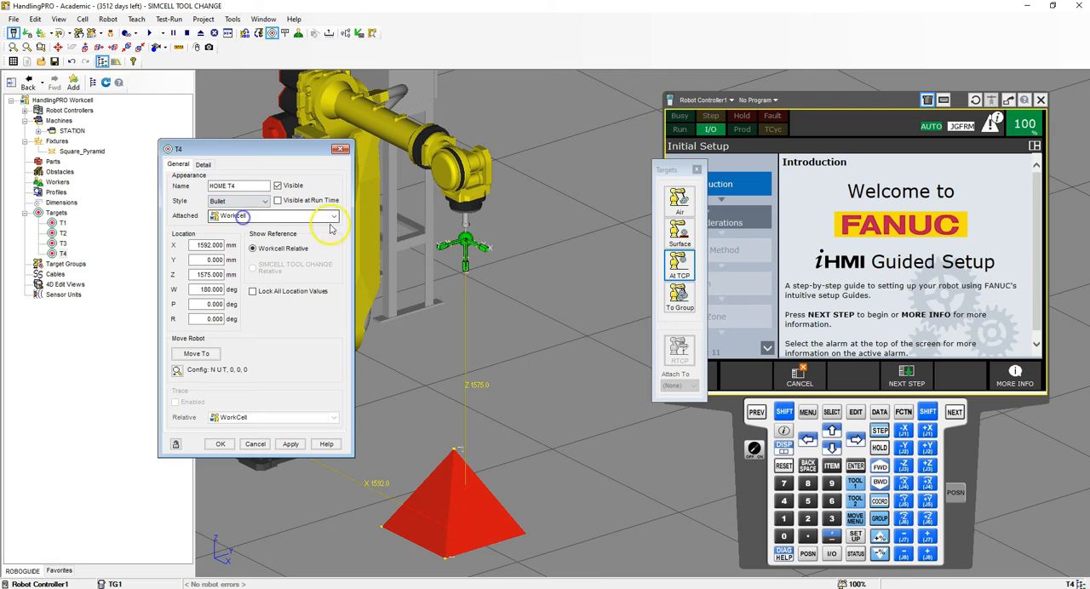
pyautogui.click(219, 445)
pyautogui.moveTo(538, 253); pyautogui.dragTo(568, 255, button='right')
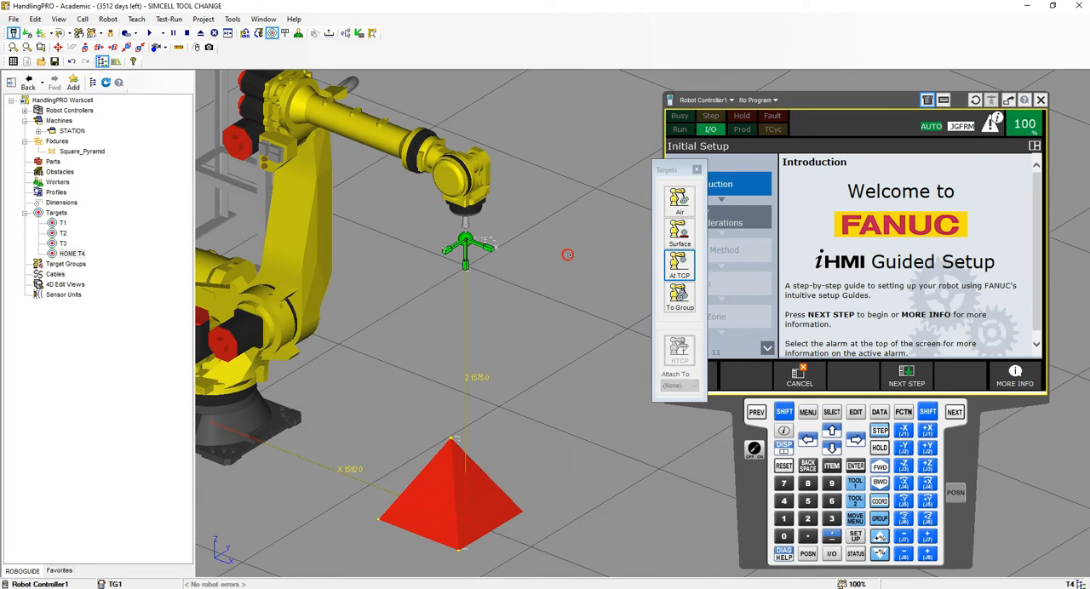
pyautogui.click(697, 170)
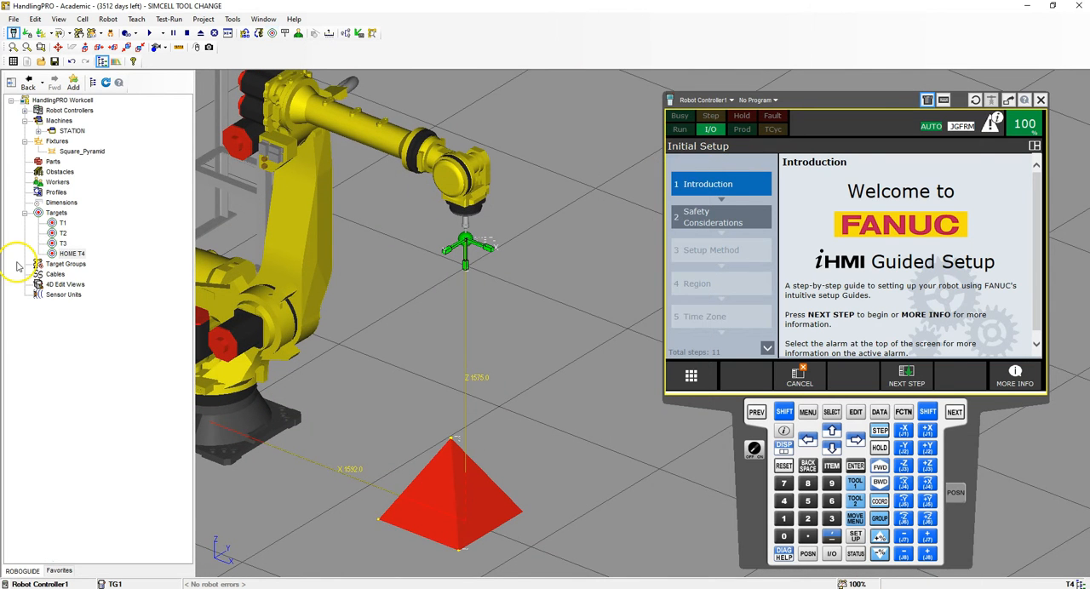
# - Add a target group to the workcell with UT: 1 (Pointer) as its tool and UF: 1 (UFrame1) as its frame
pyautogui.moveTo(434, 317); pyautogui.dragTo(405, 320, button='right')
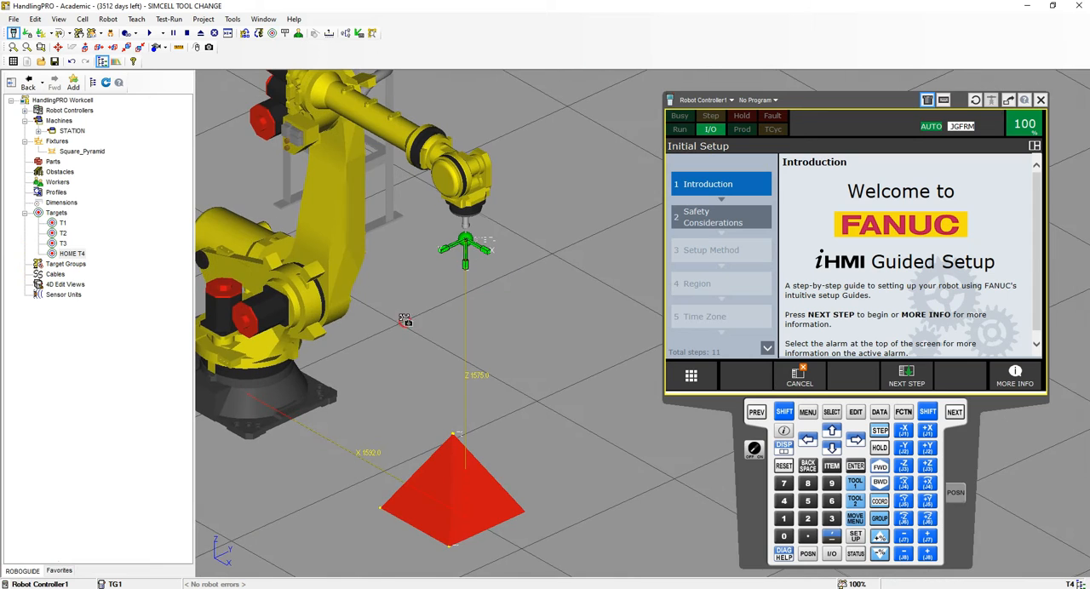
pyautogui.rightClick(72, 266)
pyautogui.click(121, 246)
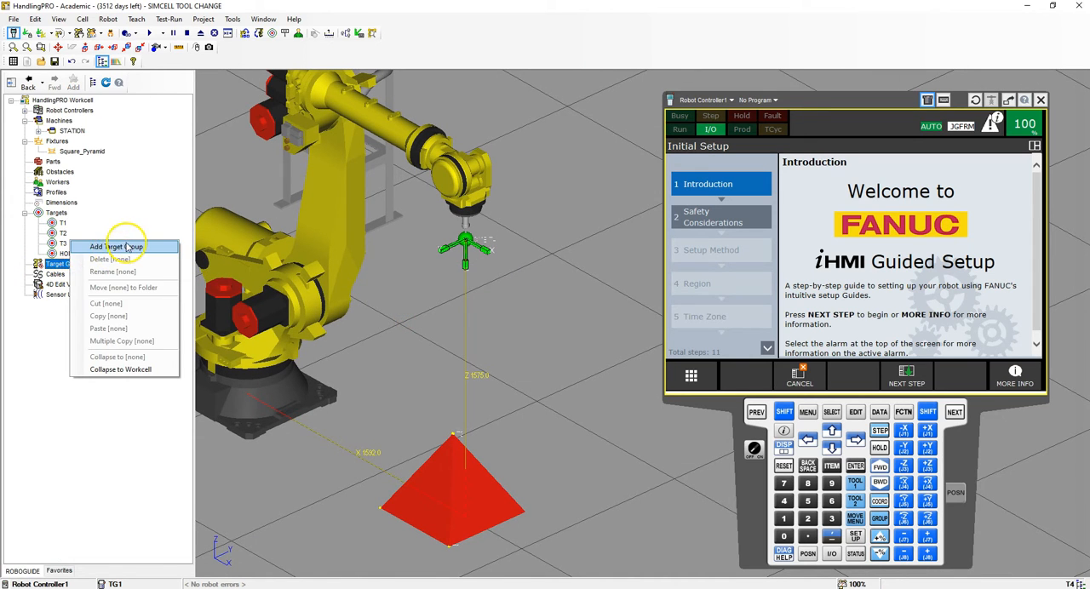
pyautogui.click(277, 187)
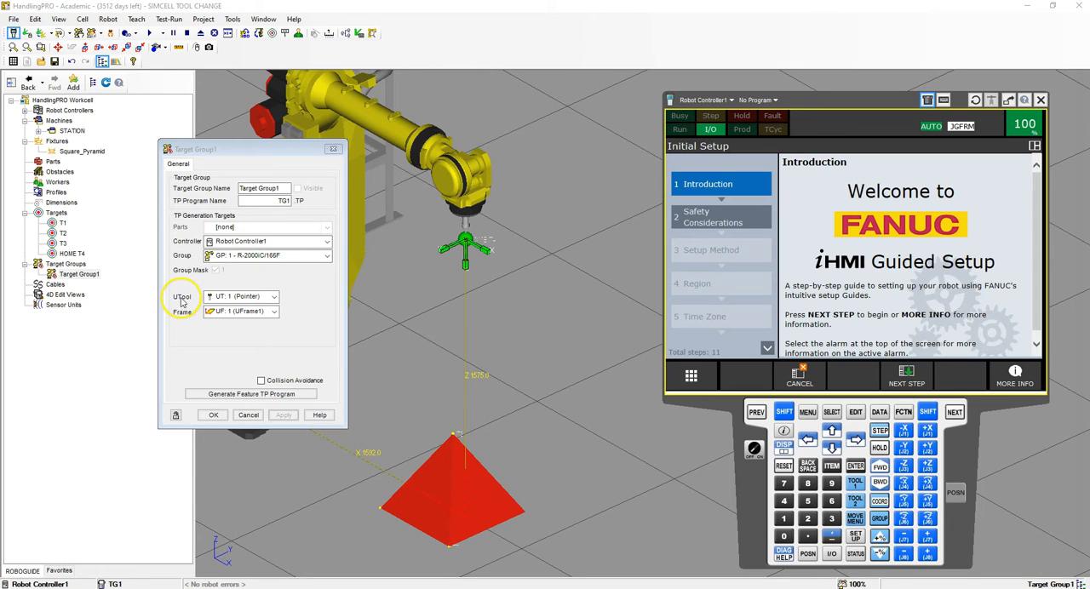
pyautogui.click(265, 313)
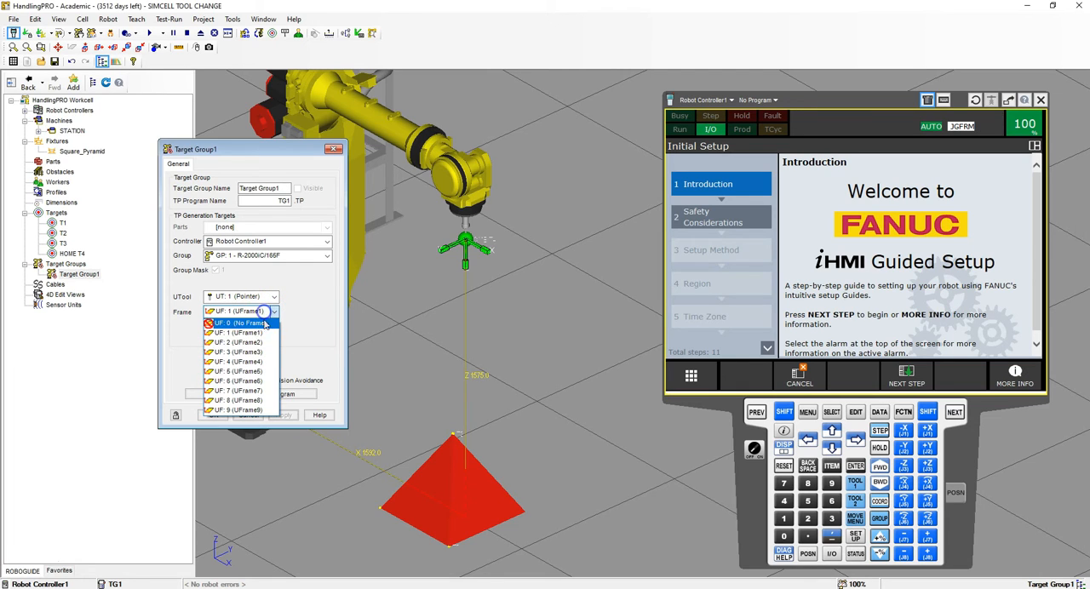
pyautogui.click(243, 333)
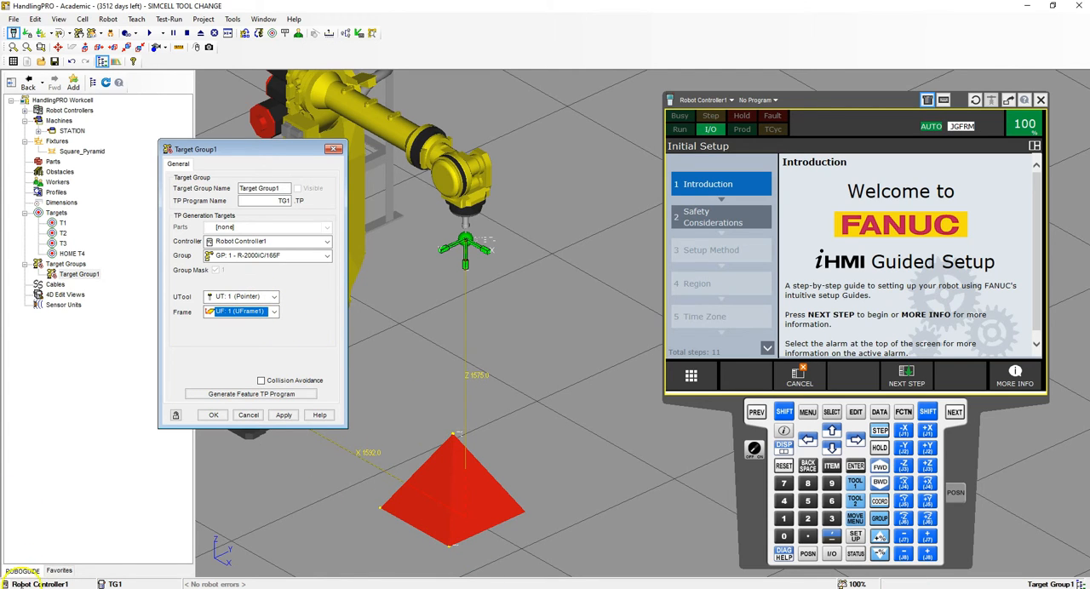
pyautogui.click(214, 415)
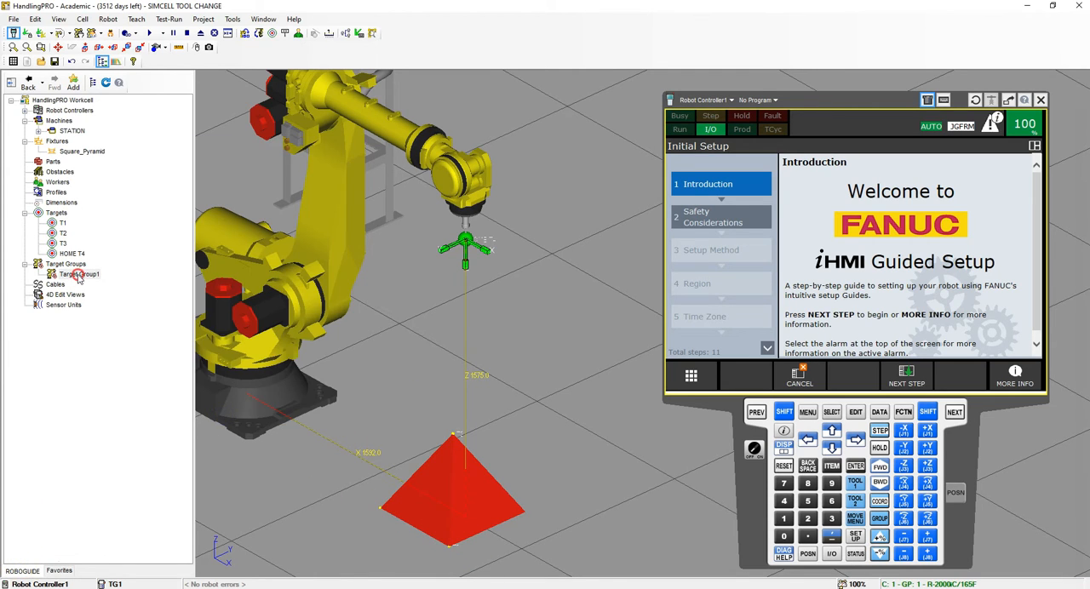
# - Edit Target Group1's members and add the targets HOME T4, T1 and T2 in that order
pyautogui.rightClick(79, 276)
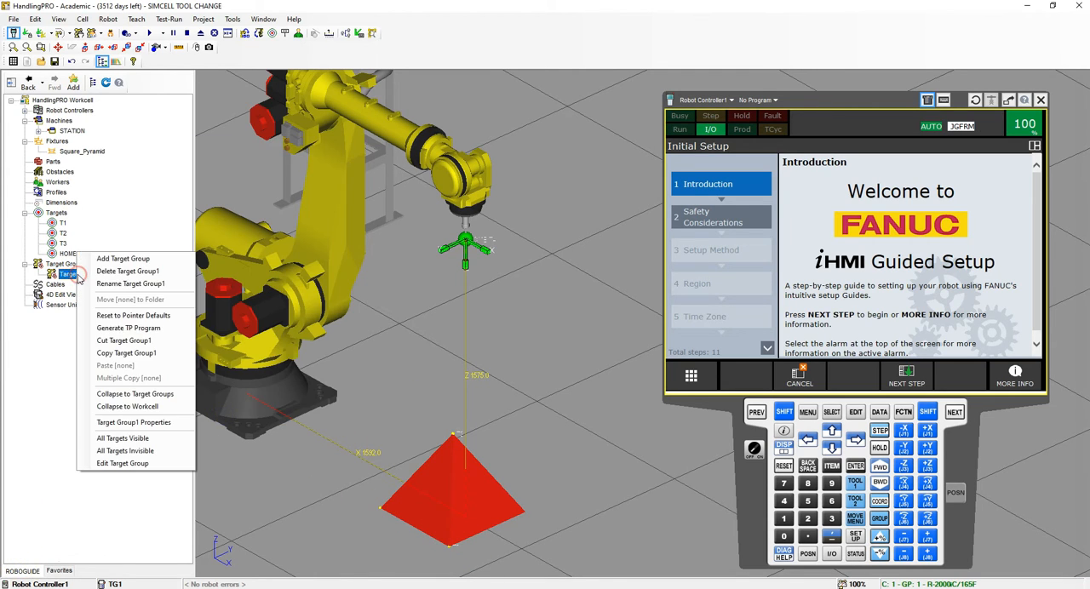
pyautogui.click(128, 465)
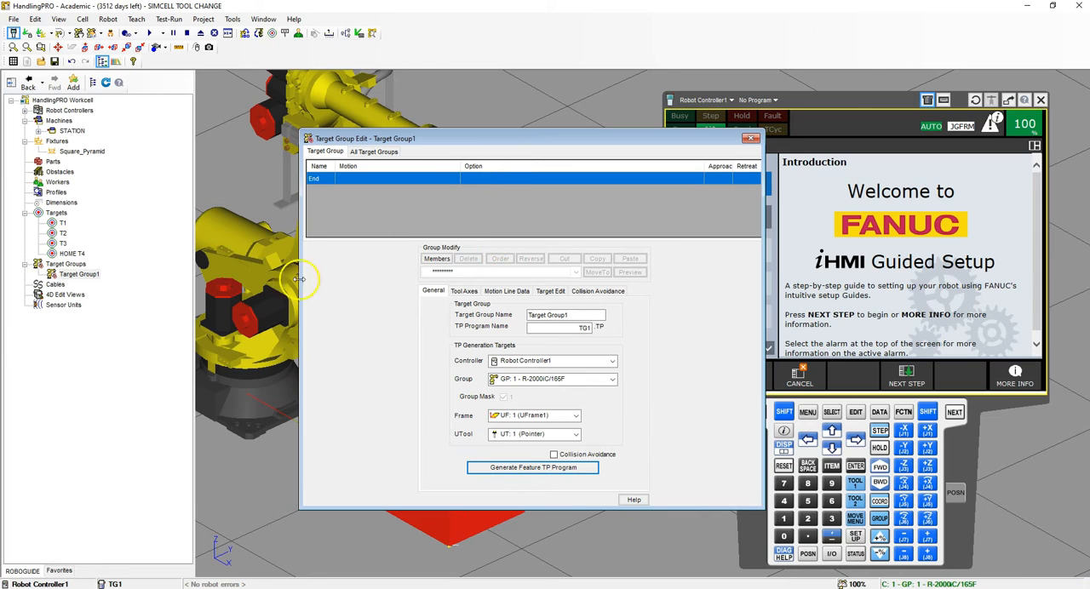
pyautogui.click(451, 257)
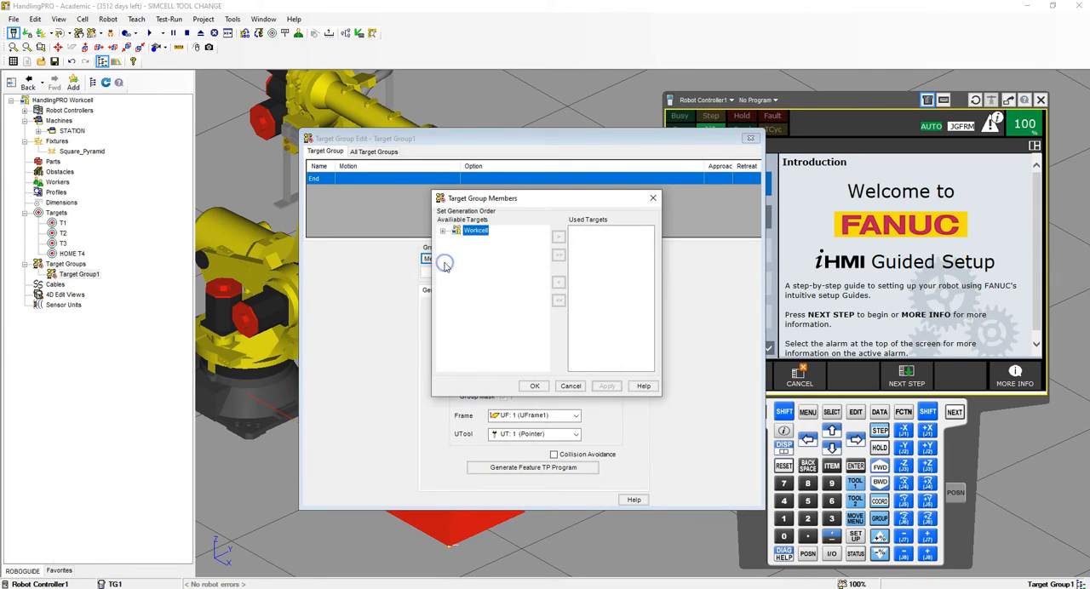
pyautogui.click(443, 231)
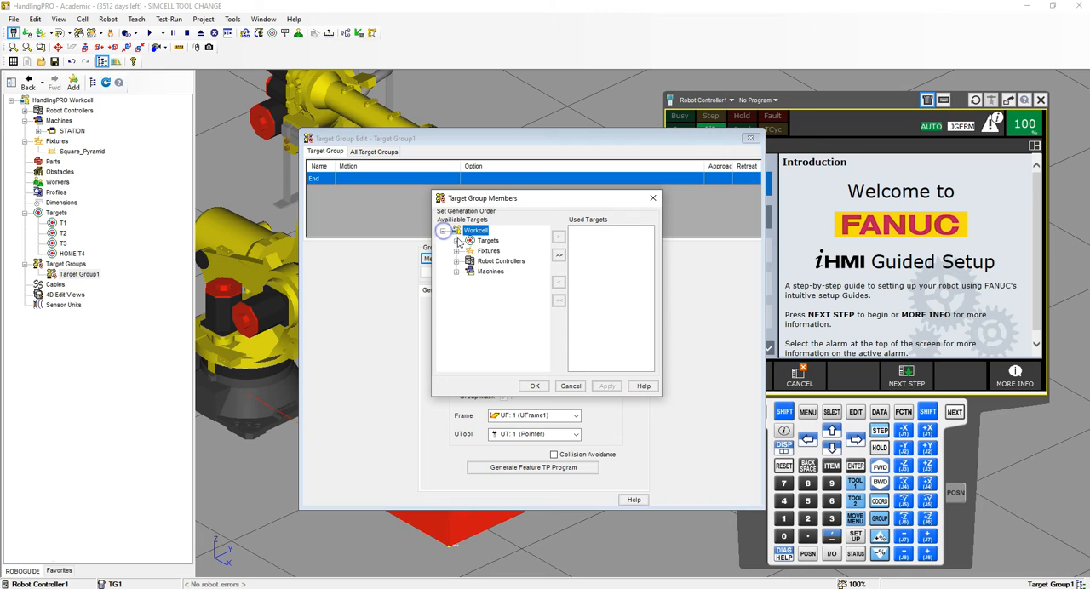
pyautogui.click(457, 242)
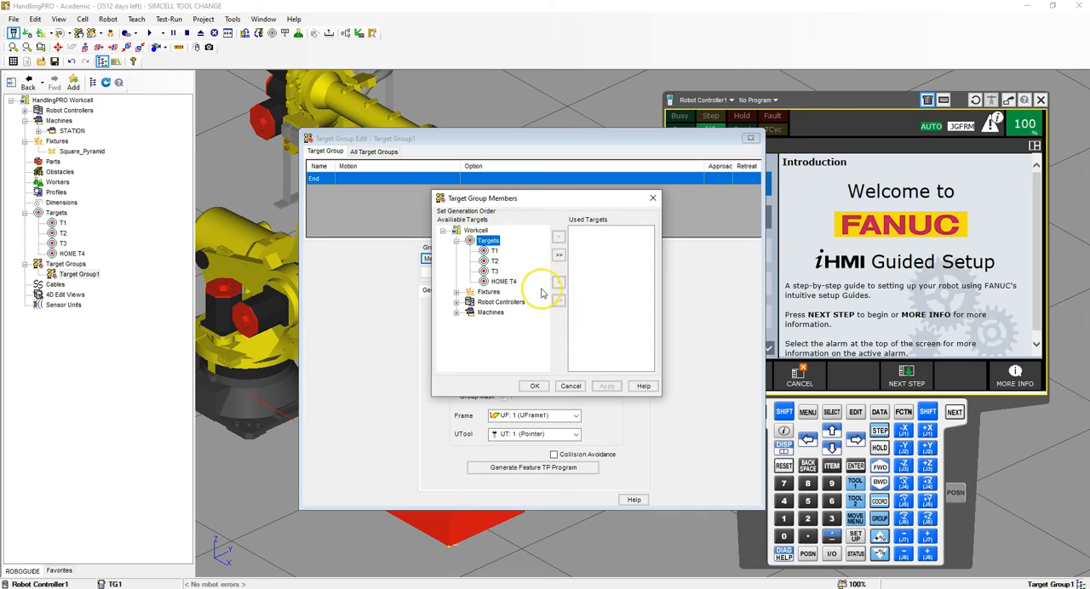
pyautogui.click(503, 282)
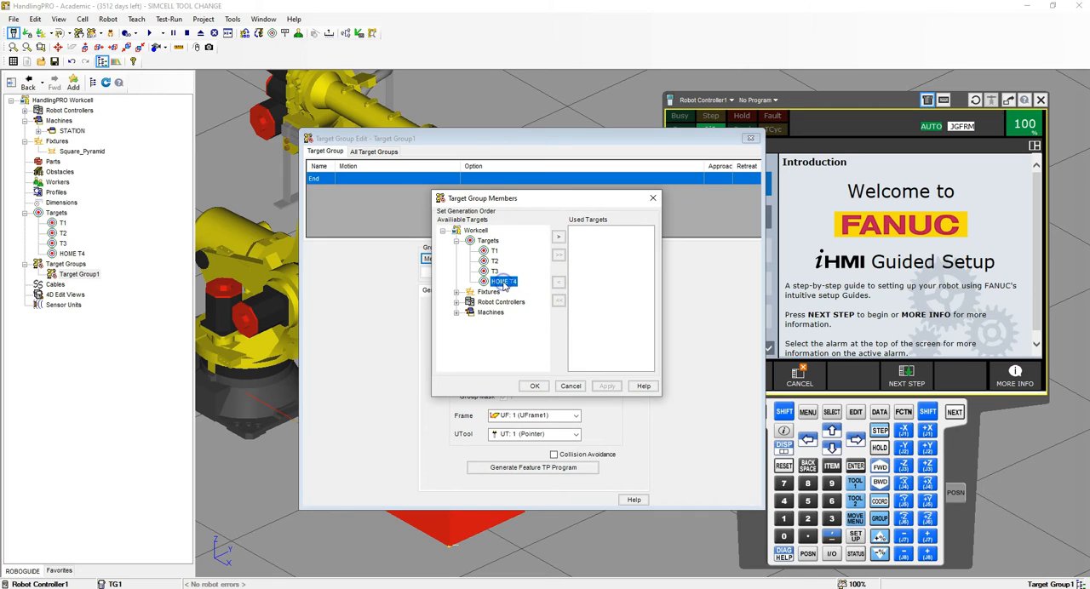
pyautogui.click(559, 236)
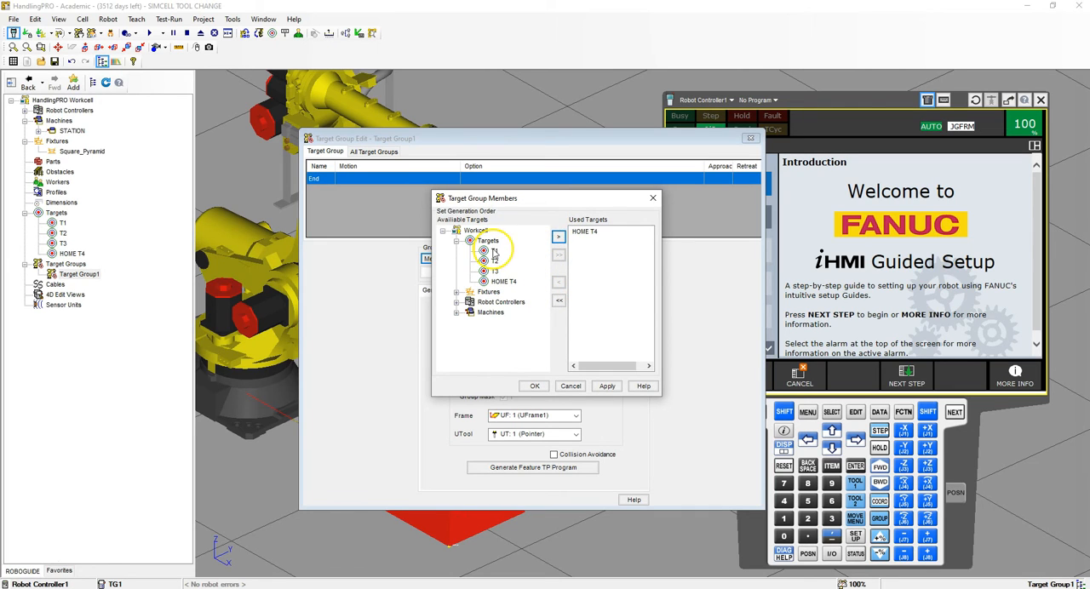
pyautogui.click(557, 236)
pyautogui.click(494, 260)
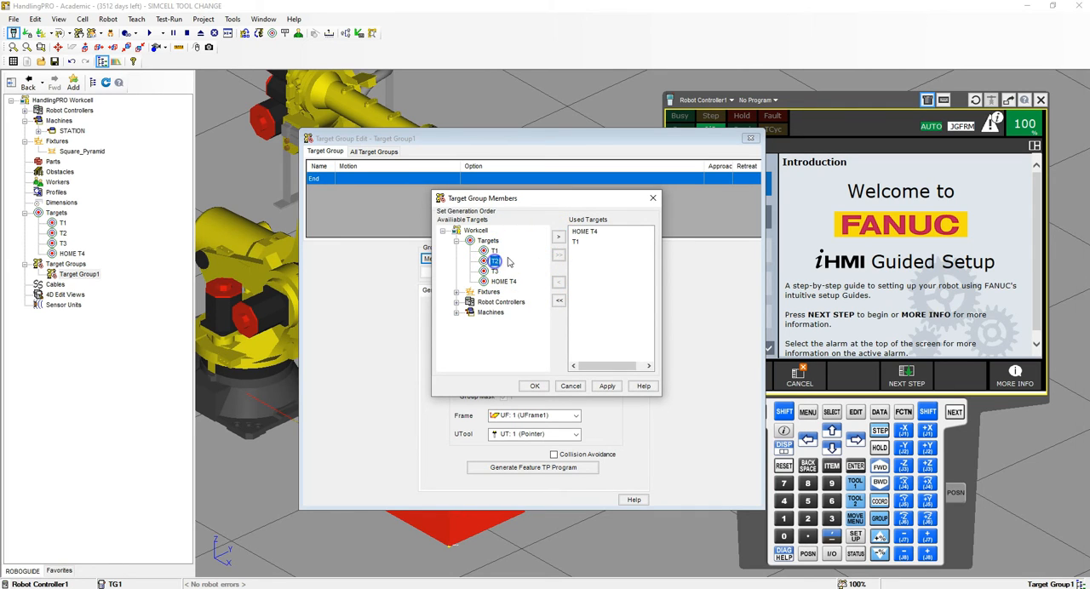
pyautogui.click(558, 237)
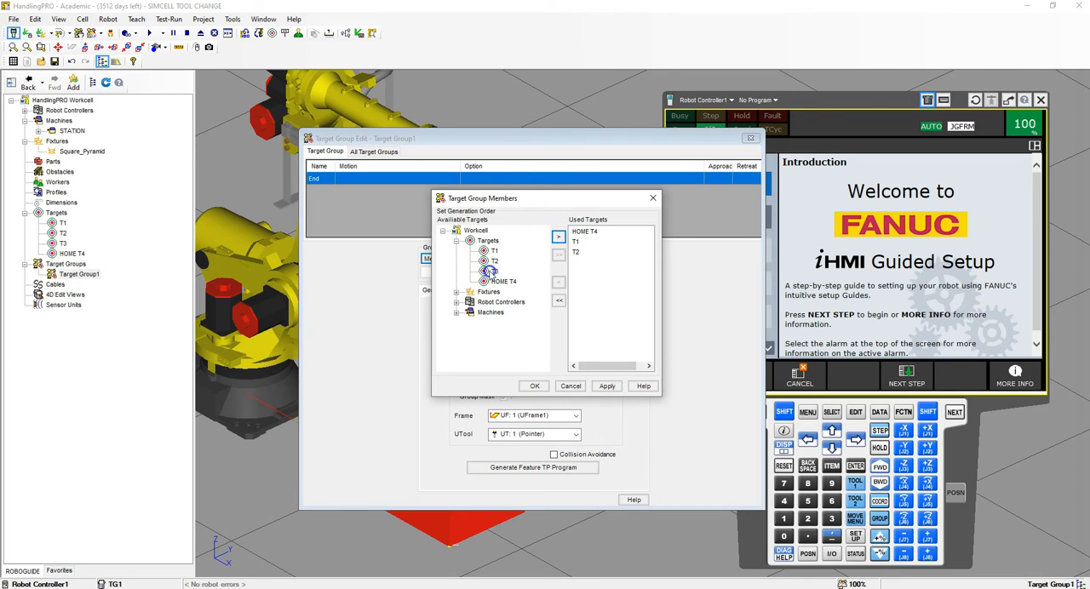
# - Append T3, T1 and HOME T4 to the used targets and accept the member list
pyautogui.click(560, 236)
pyautogui.click(559, 237)
pyautogui.click(503, 281)
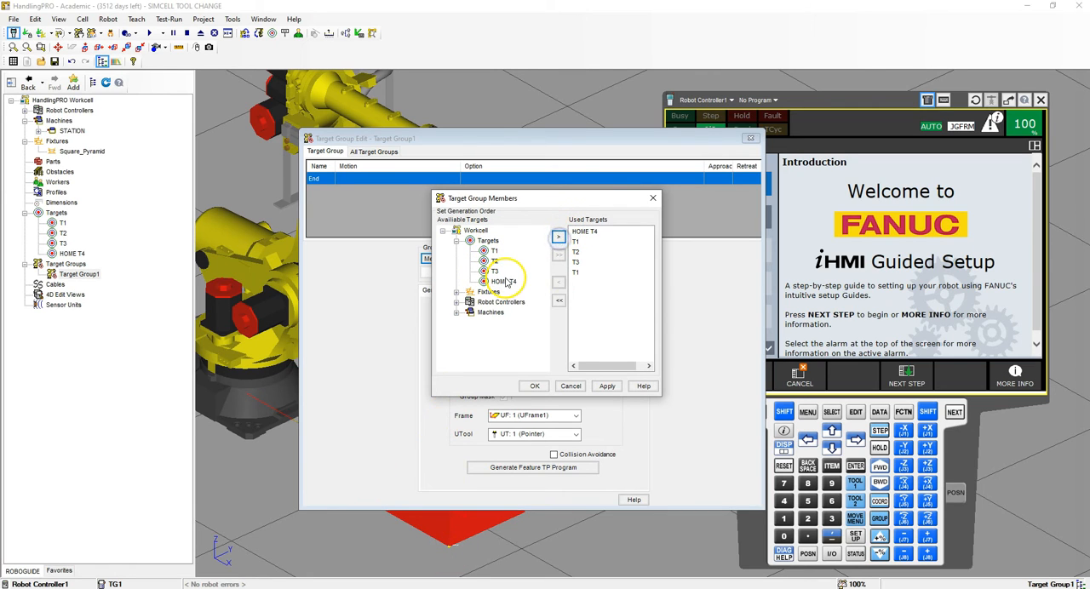
pyautogui.click(559, 236)
pyautogui.click(580, 236)
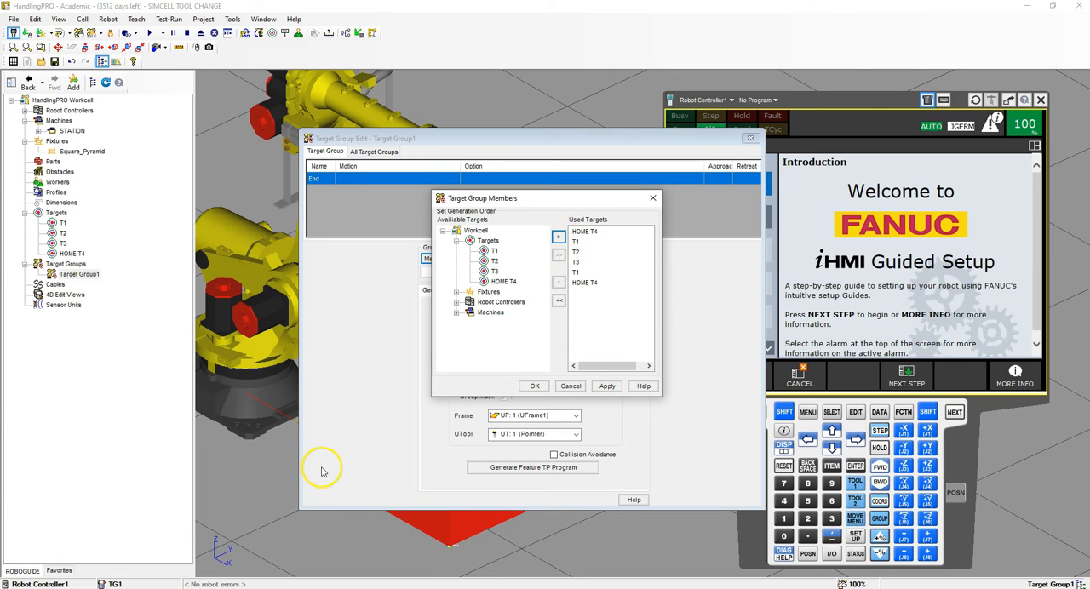
pyautogui.click(534, 387)
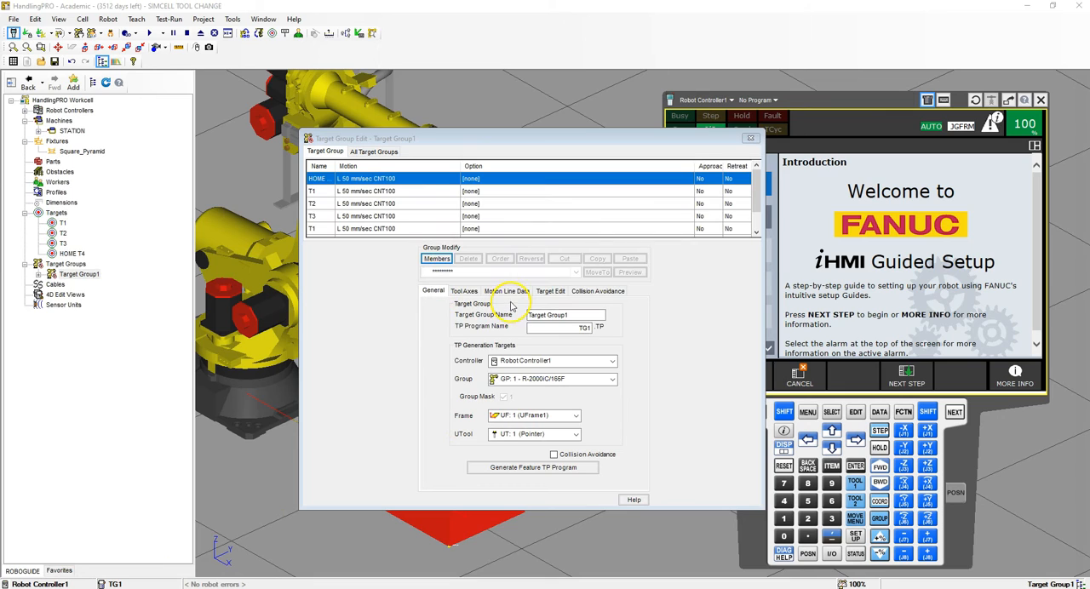
# - Set the first HOME T4 motion line to joint motion at 100% speed with FINE termination, and adjust its configuration
pyautogui.click(511, 292)
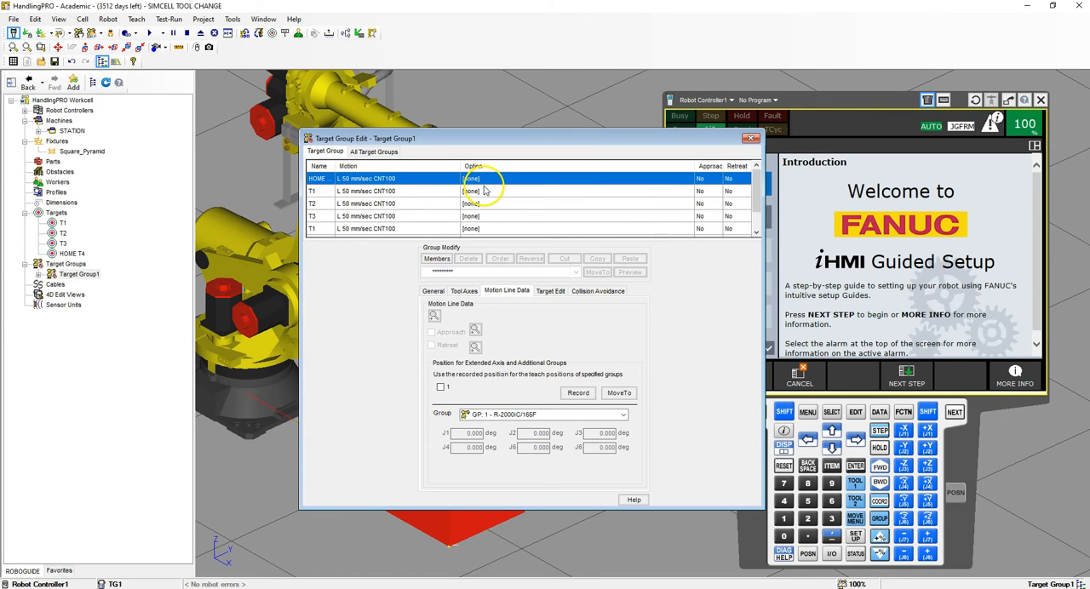
pyautogui.click(366, 180)
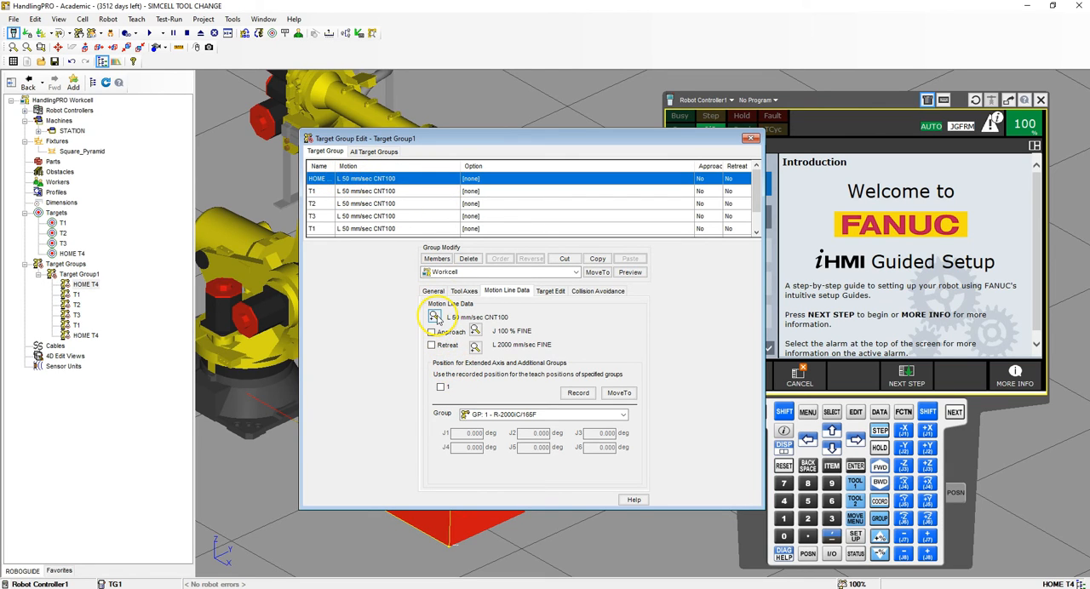
pyautogui.click(435, 317)
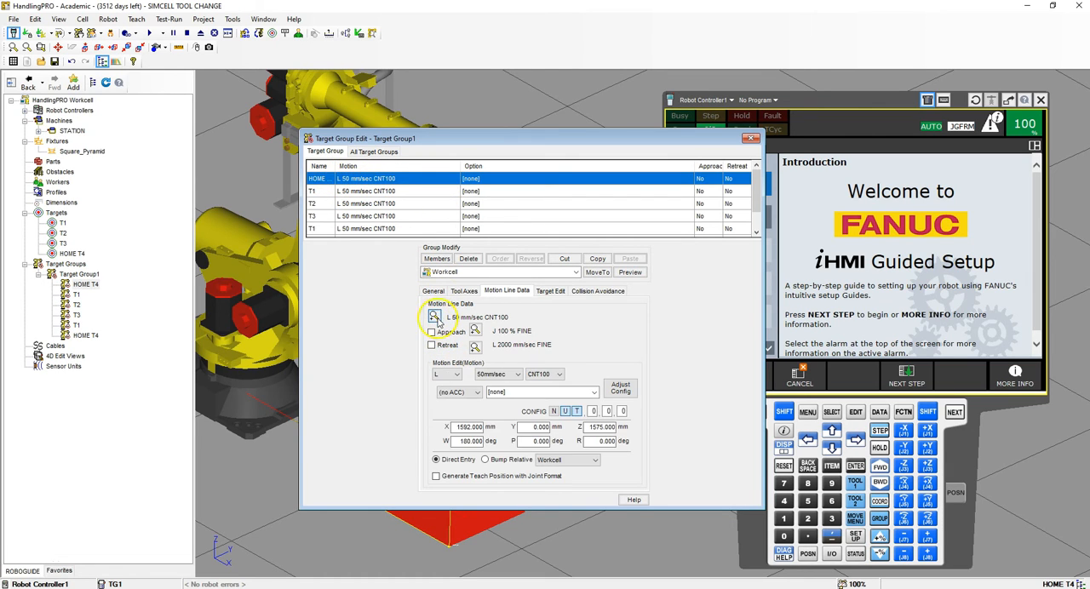
pyautogui.click(454, 375)
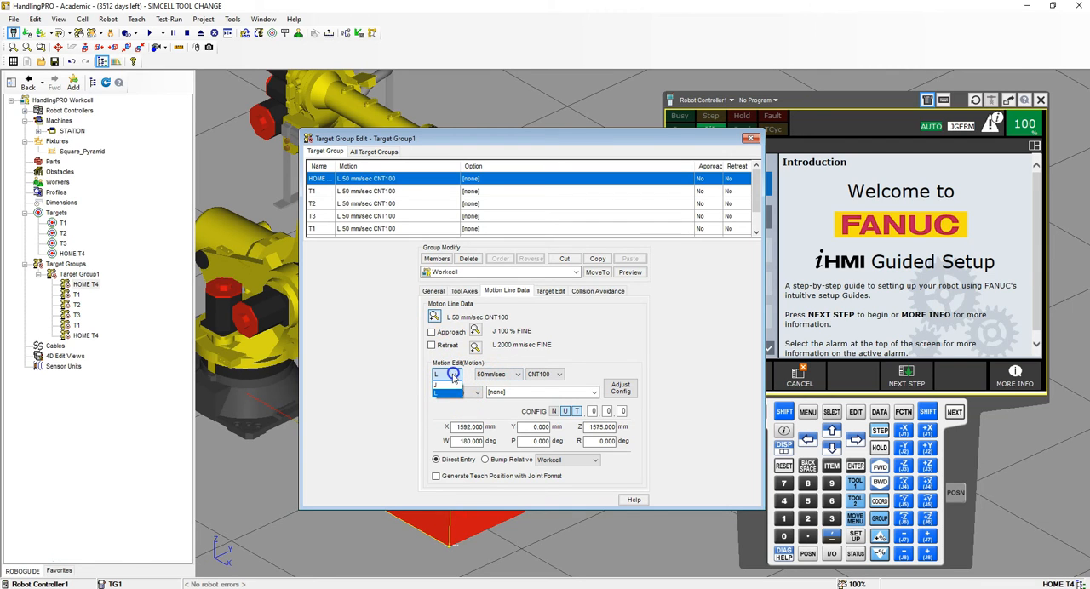
pyautogui.click(446, 384)
pyautogui.click(490, 380)
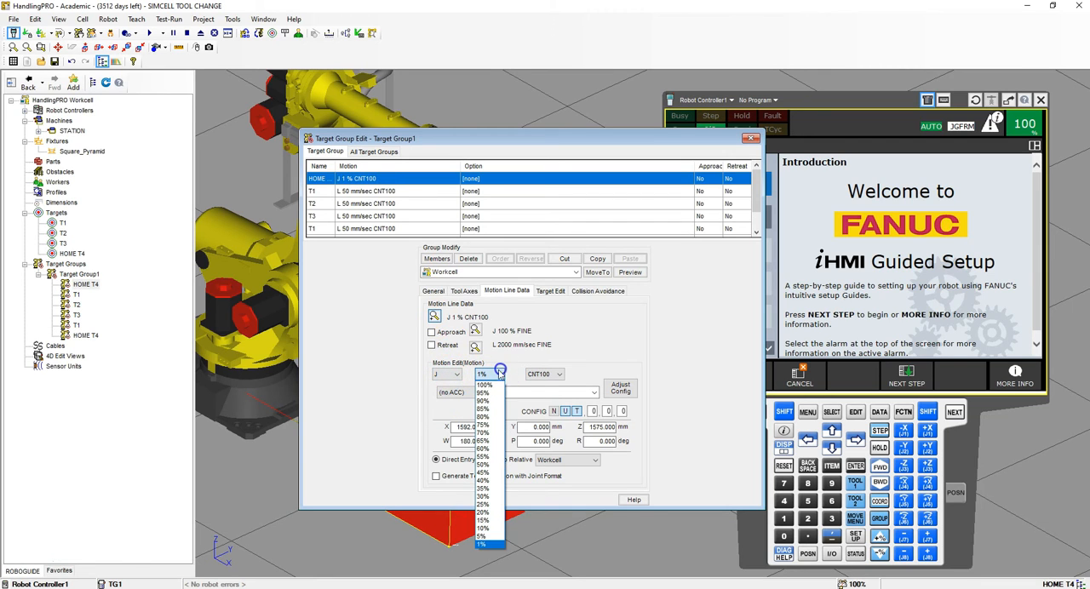
pyautogui.click(490, 544)
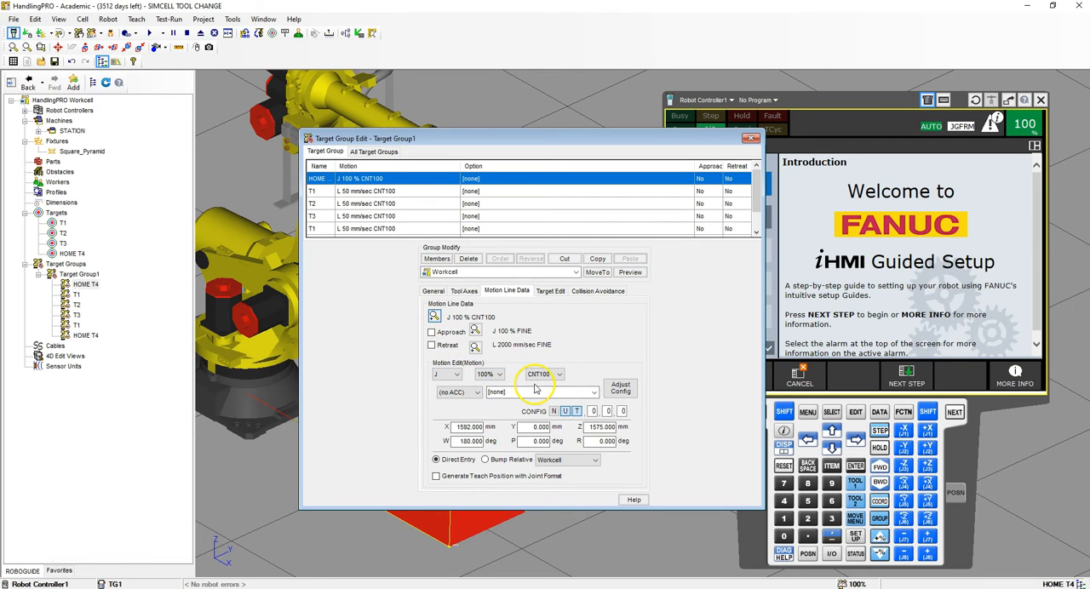
pyautogui.click(541, 374)
pyautogui.click(541, 441)
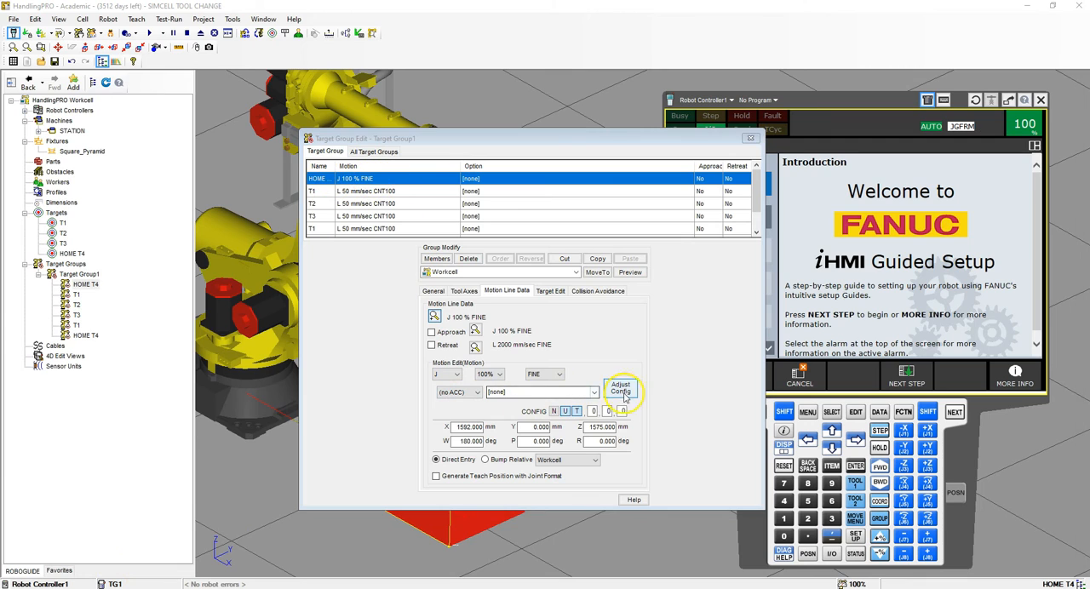
pyautogui.click(620, 391)
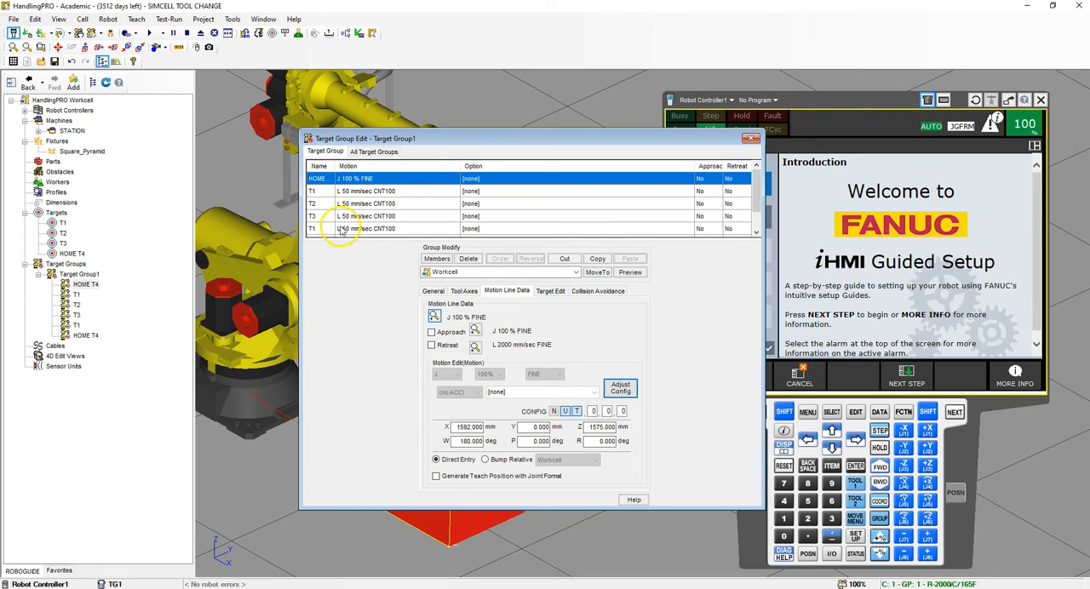
# - Set the first T1 motion line to joint motion at 100% speed with FINE termination, and adjust its configuration
pyautogui.click(372, 192)
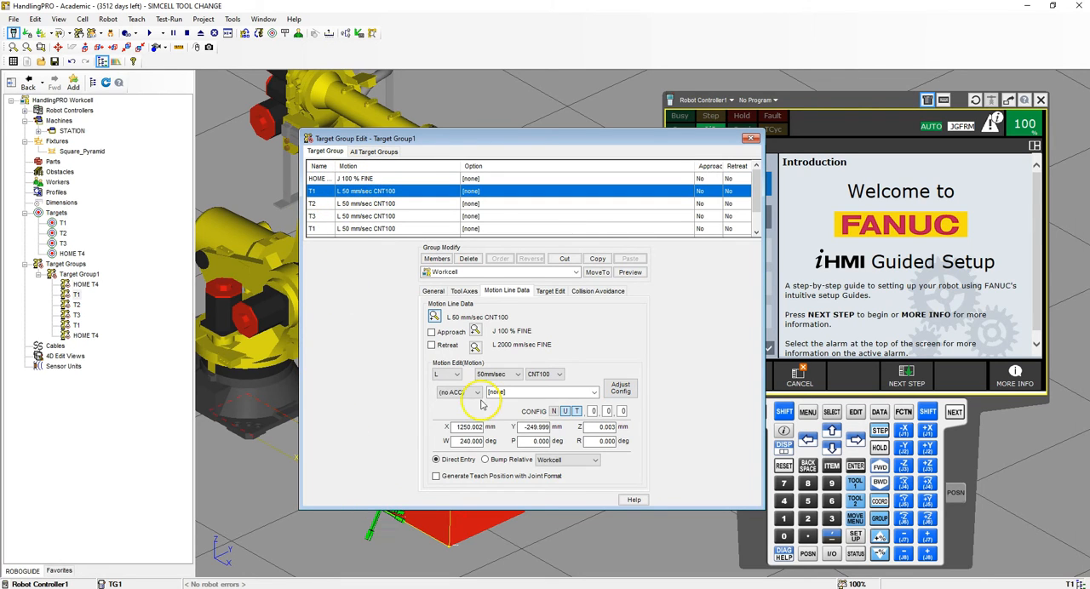
pyautogui.click(449, 376)
pyautogui.click(443, 389)
pyautogui.click(494, 375)
pyautogui.scroll(1, 495, 375)
pyautogui.click(494, 385)
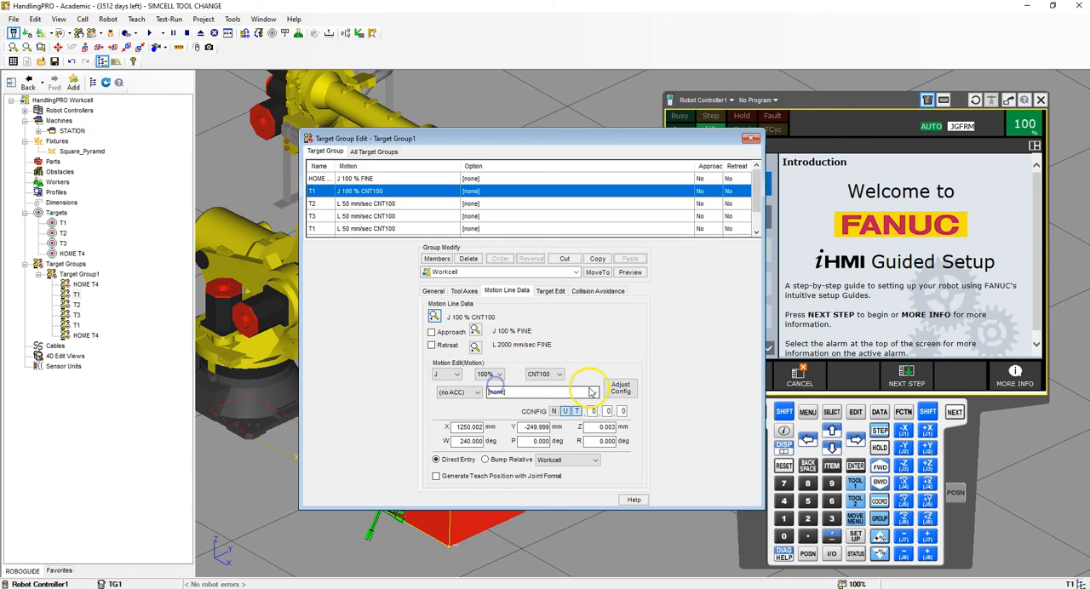
pyautogui.click(549, 375)
pyautogui.click(536, 436)
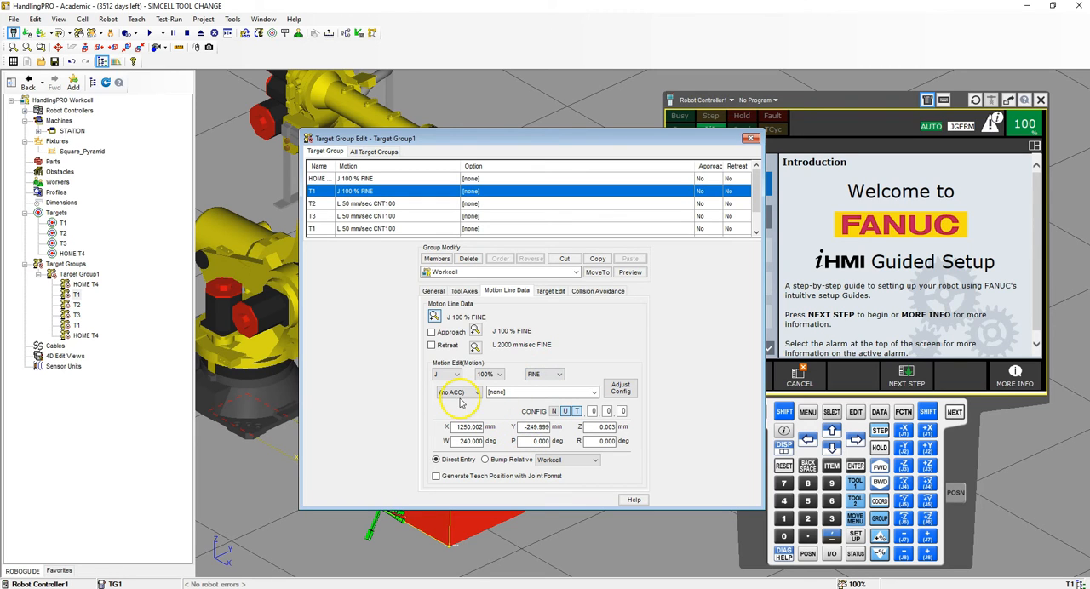
pyautogui.click(620, 388)
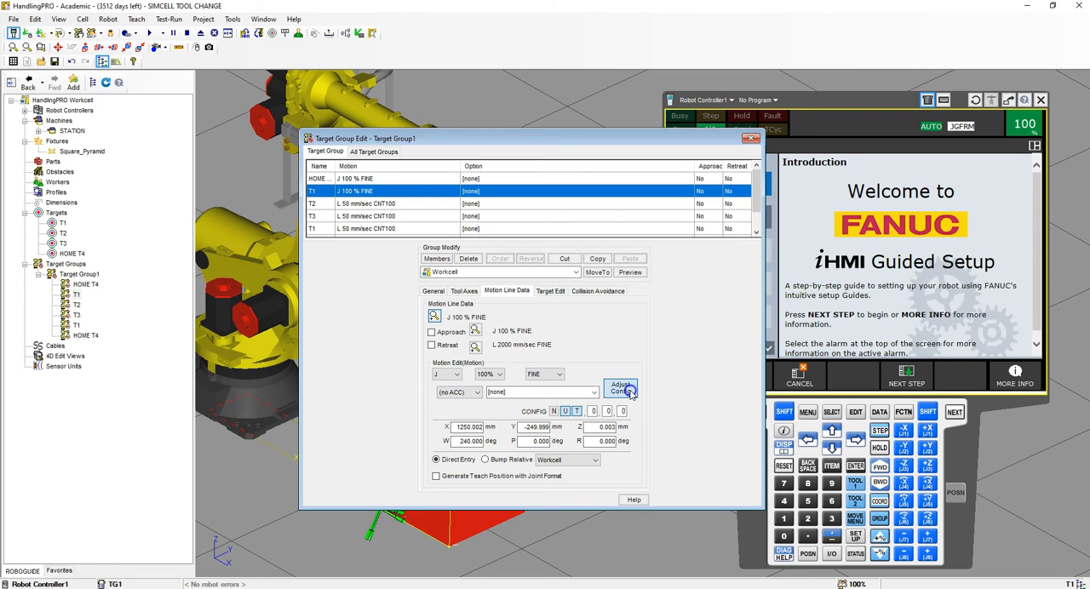
# - Set the linear speed of the T2, T3 and second T1 motion lines to 1500 mm/sec
pyautogui.click(347, 204)
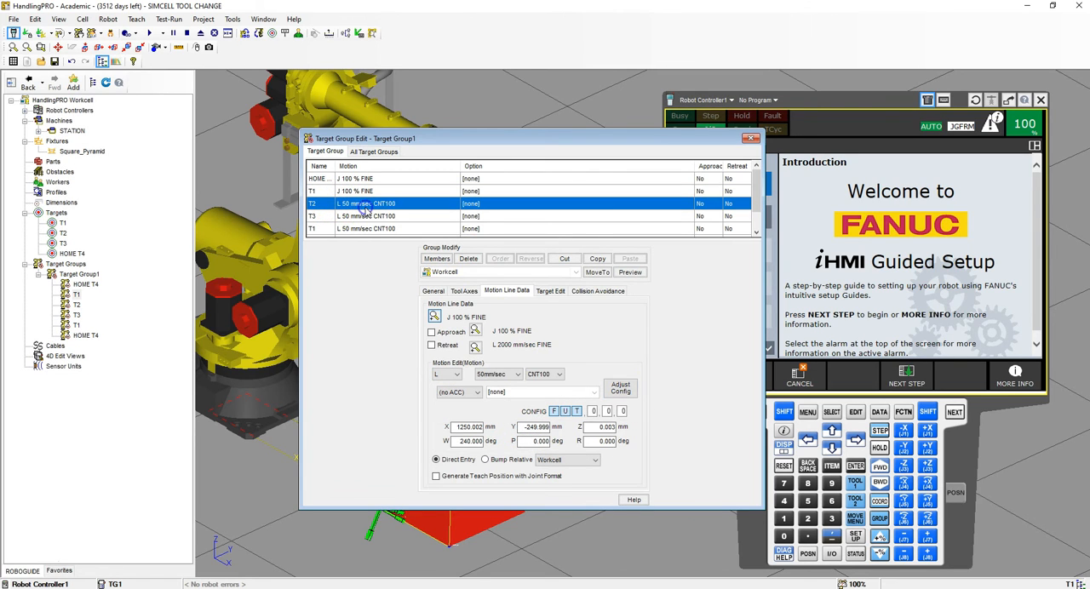
pyautogui.click(501, 378)
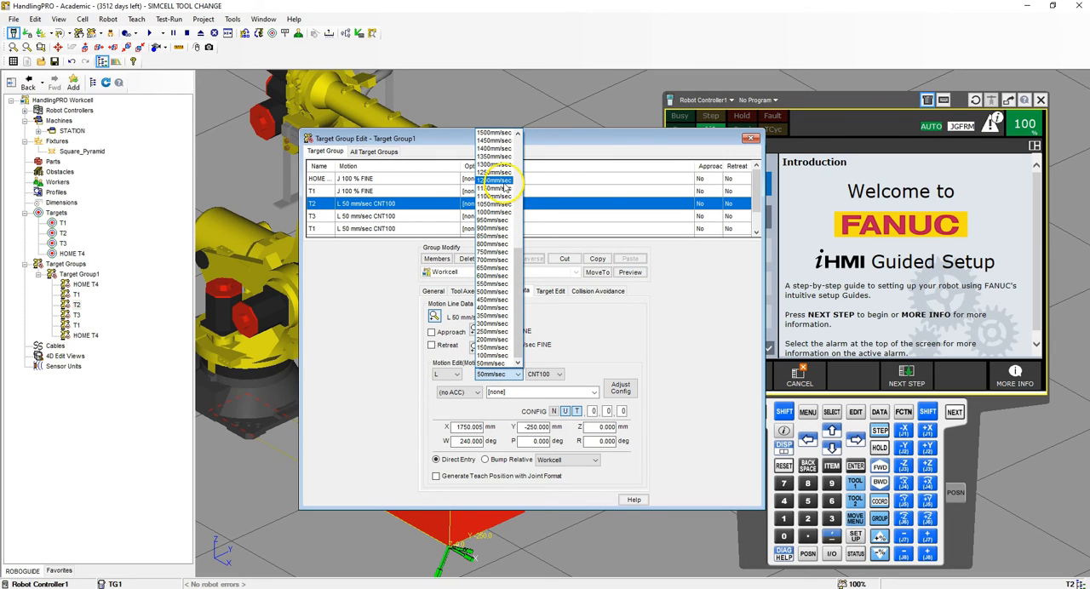
pyautogui.click(505, 132)
pyautogui.click(401, 217)
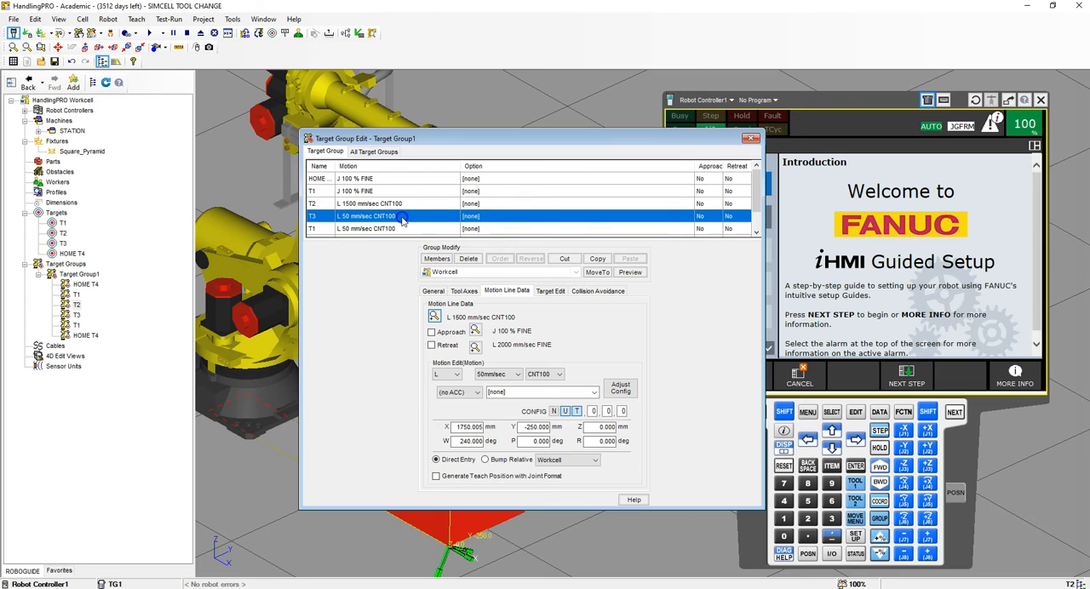
pyautogui.click(510, 377)
pyautogui.click(502, 134)
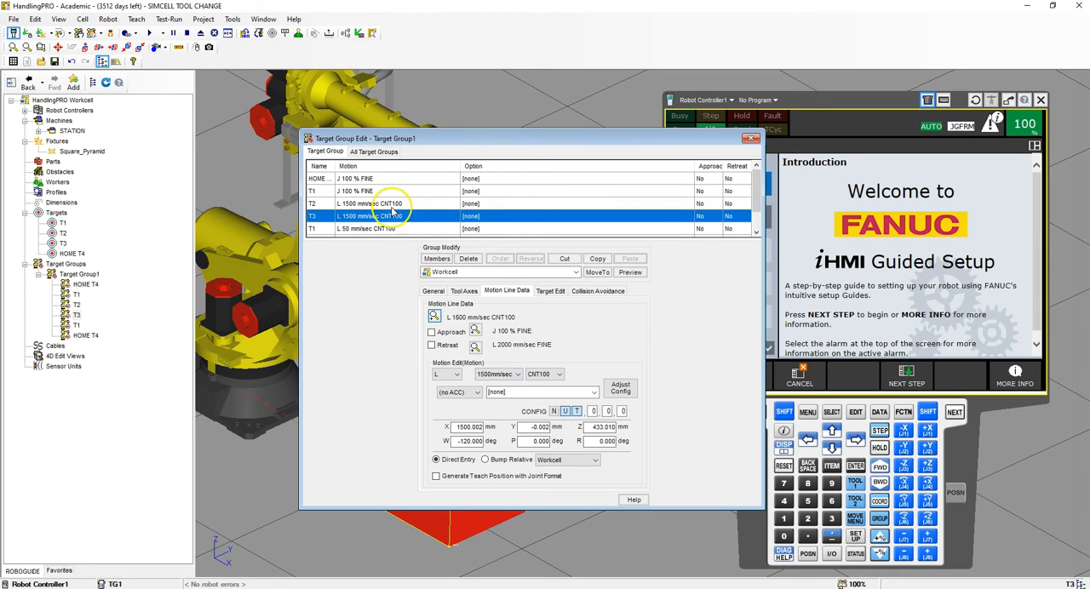
pyautogui.click(376, 228)
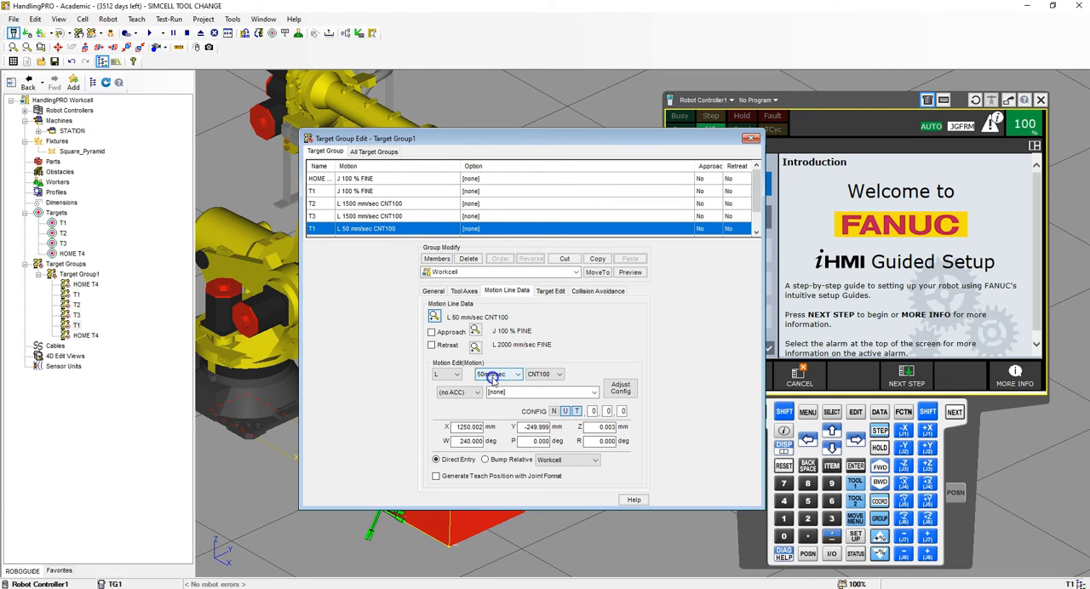
pyautogui.click(493, 380)
pyautogui.click(498, 134)
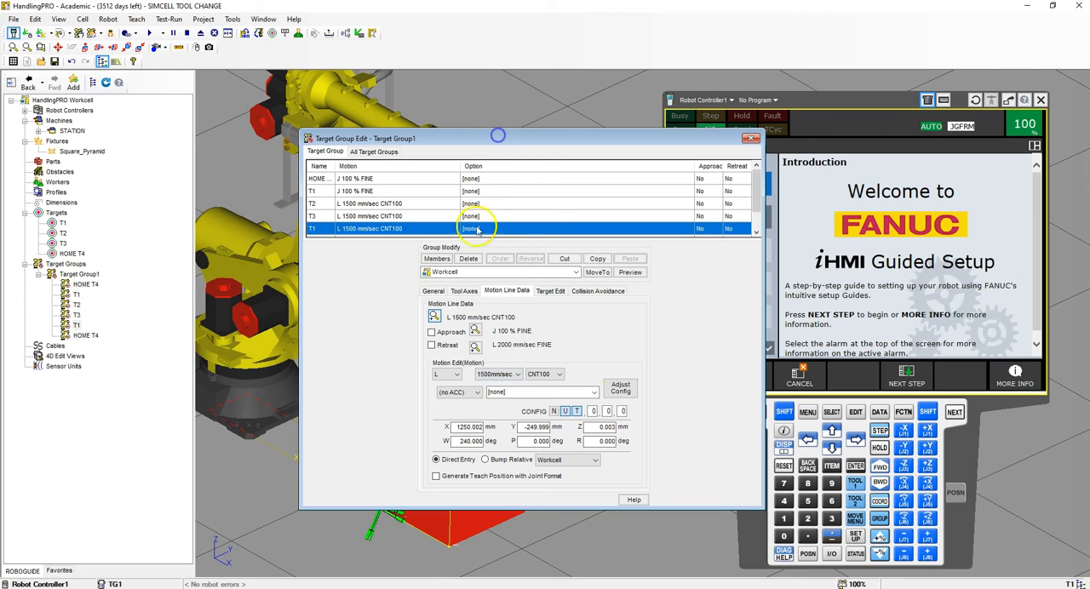
# - Set the final HOME T4 motion line to joint motion at 100% speed with FINE termination, and adjust its configuration
pyautogui.scroll(-1, 426, 204)
pyautogui.click(349, 216)
pyautogui.click(444, 375)
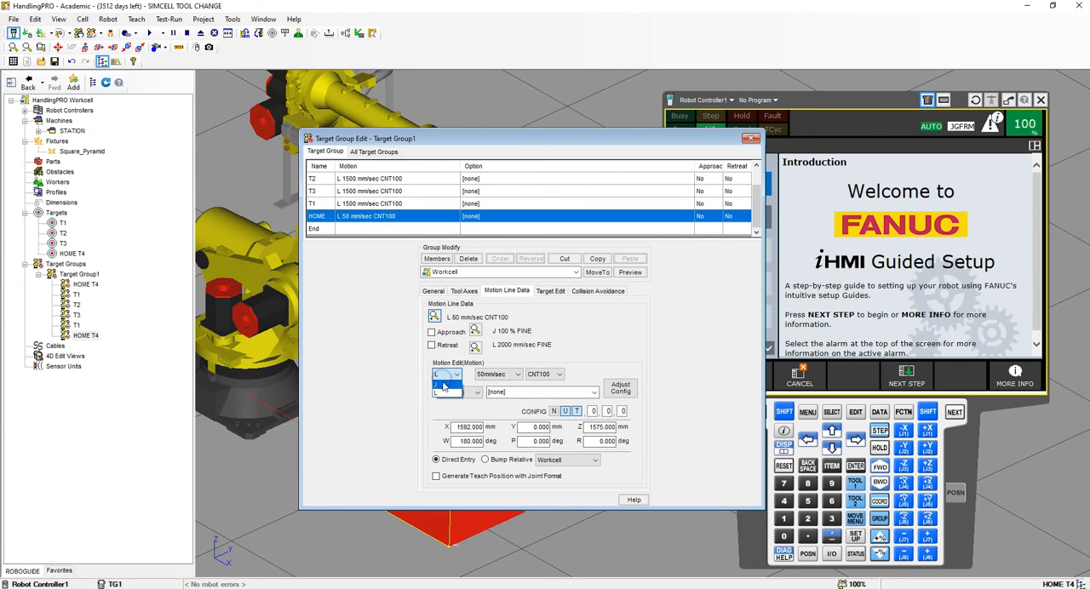
pyautogui.click(443, 384)
pyautogui.click(489, 374)
pyautogui.click(484, 393)
pyautogui.click(489, 374)
pyautogui.click(483, 385)
pyautogui.click(544, 375)
pyautogui.click(541, 441)
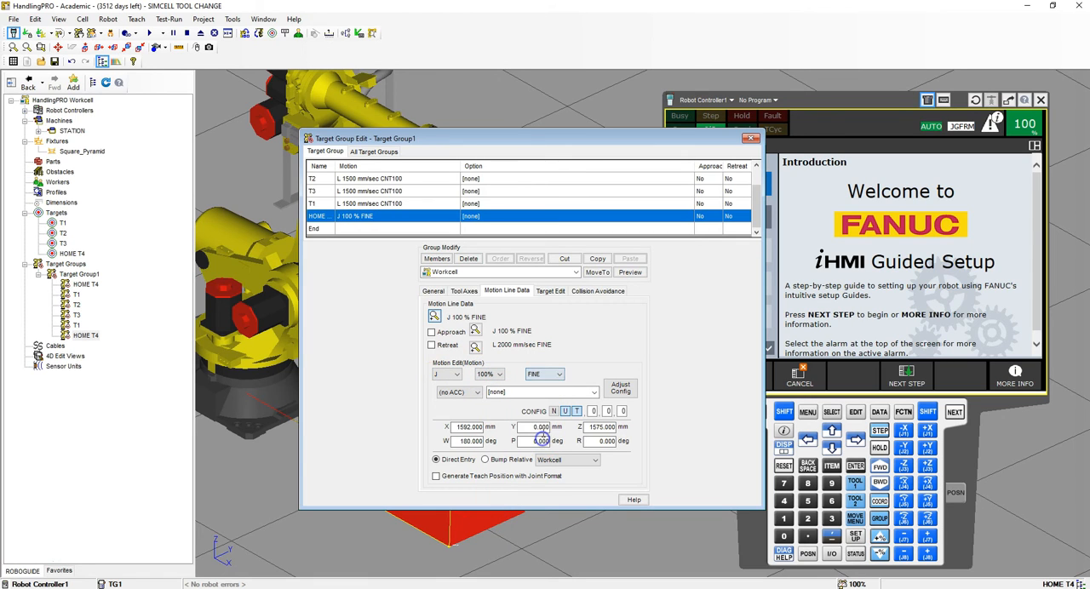
pyautogui.click(619, 388)
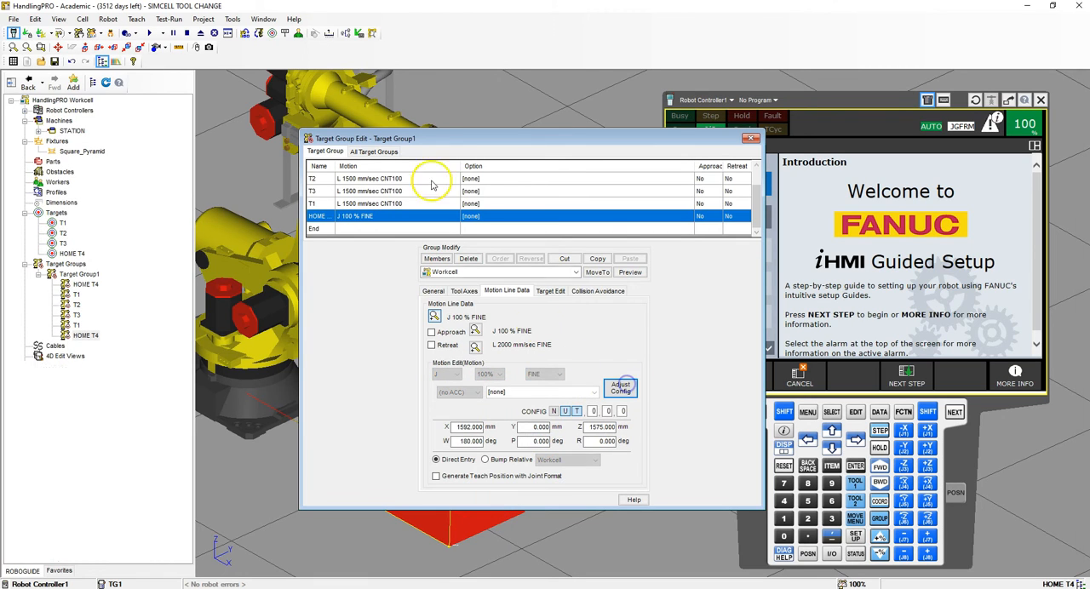
pyautogui.click(754, 204)
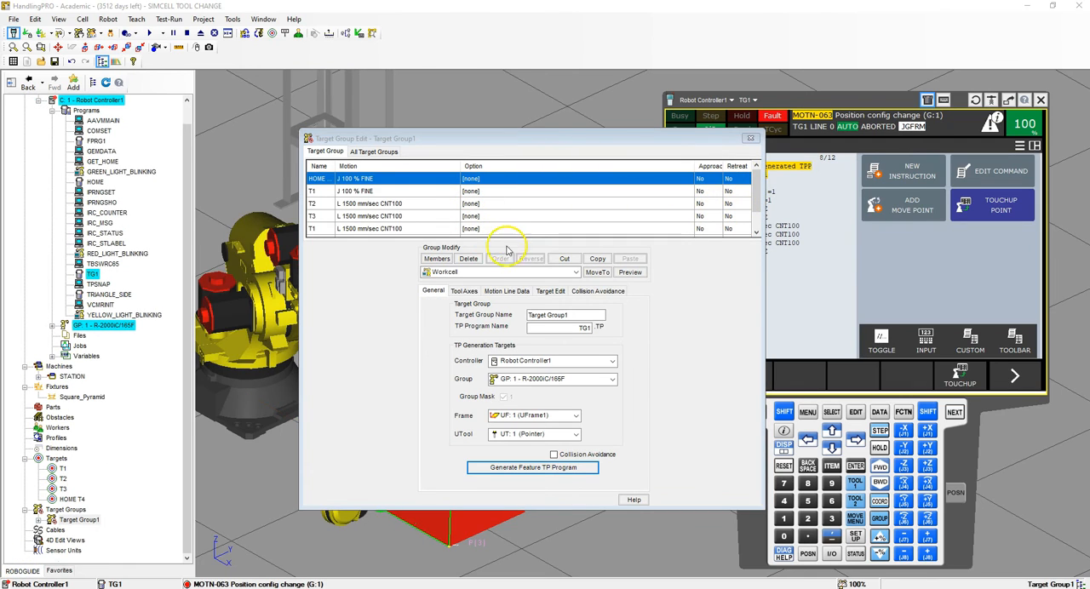
# - Change the T2 motion line's termination to FINE and adjust its configuration
pyautogui.click(406, 210)
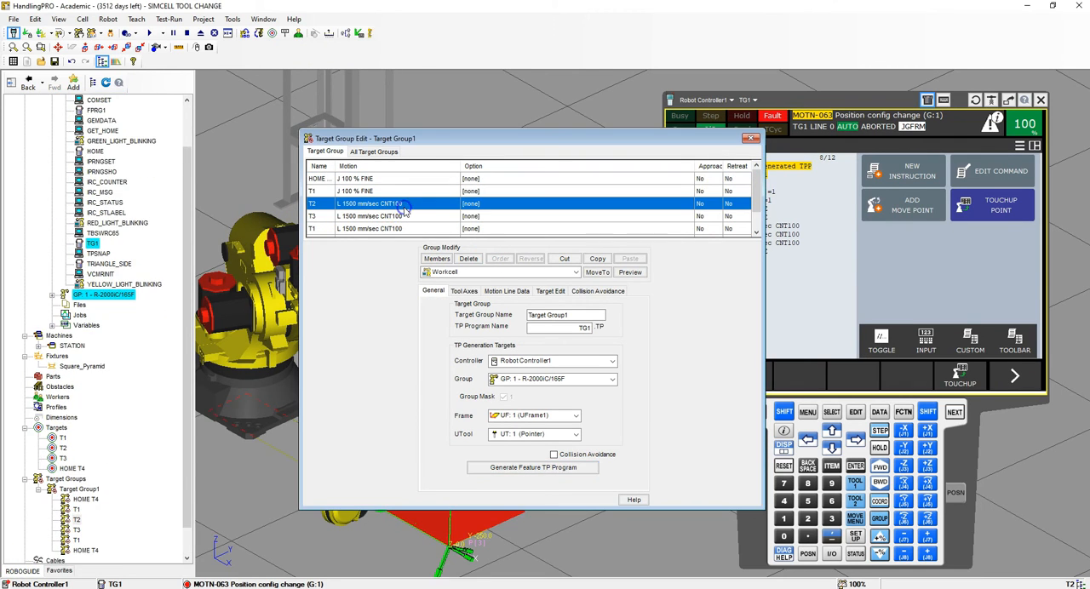
pyautogui.click(468, 292)
pyautogui.click(494, 291)
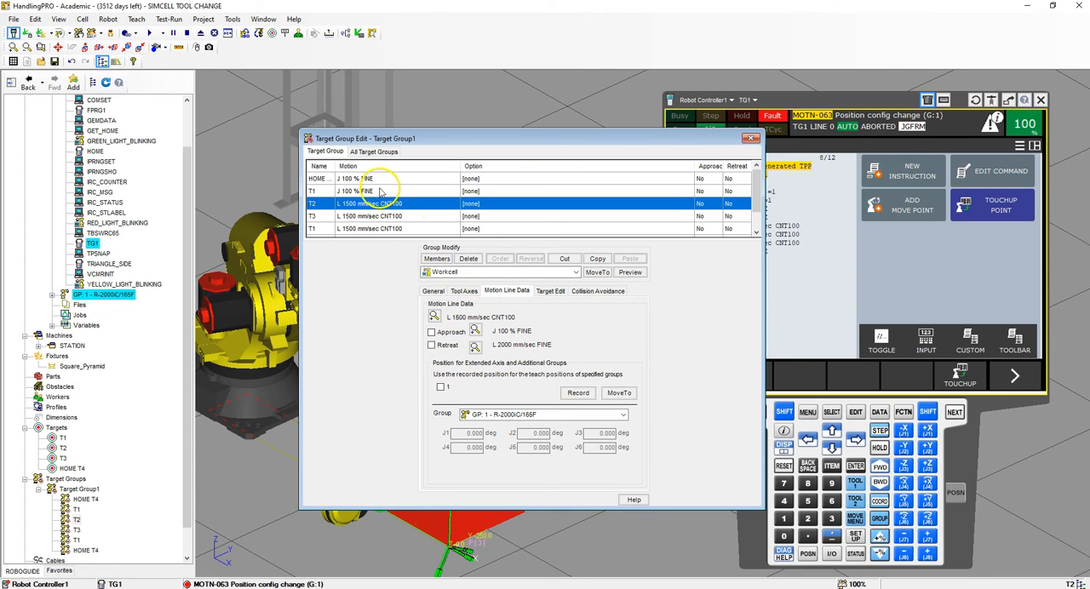
pyautogui.click(436, 316)
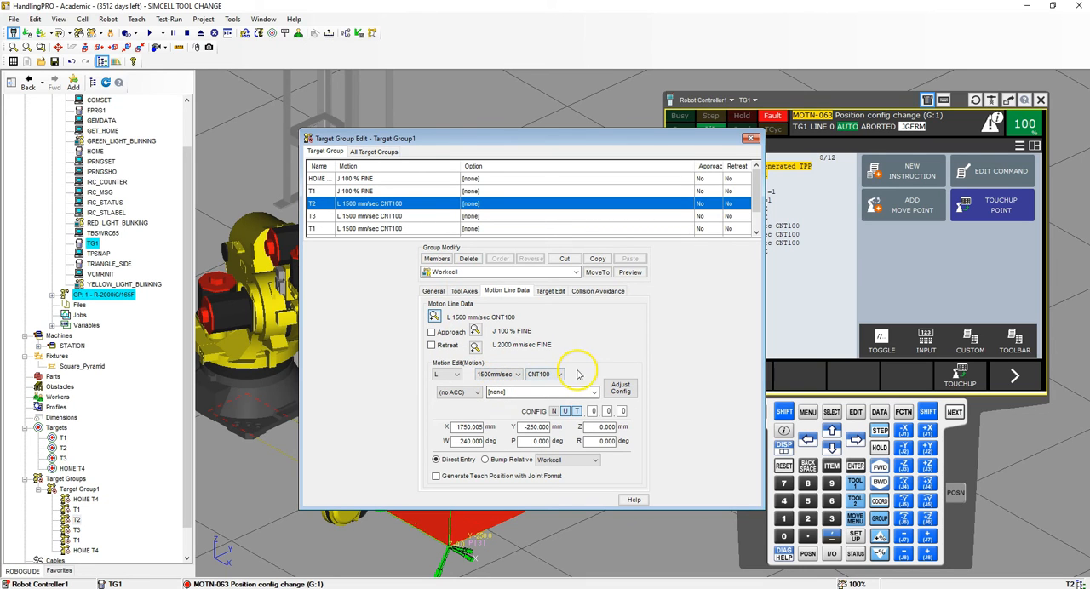
pyautogui.click(555, 373)
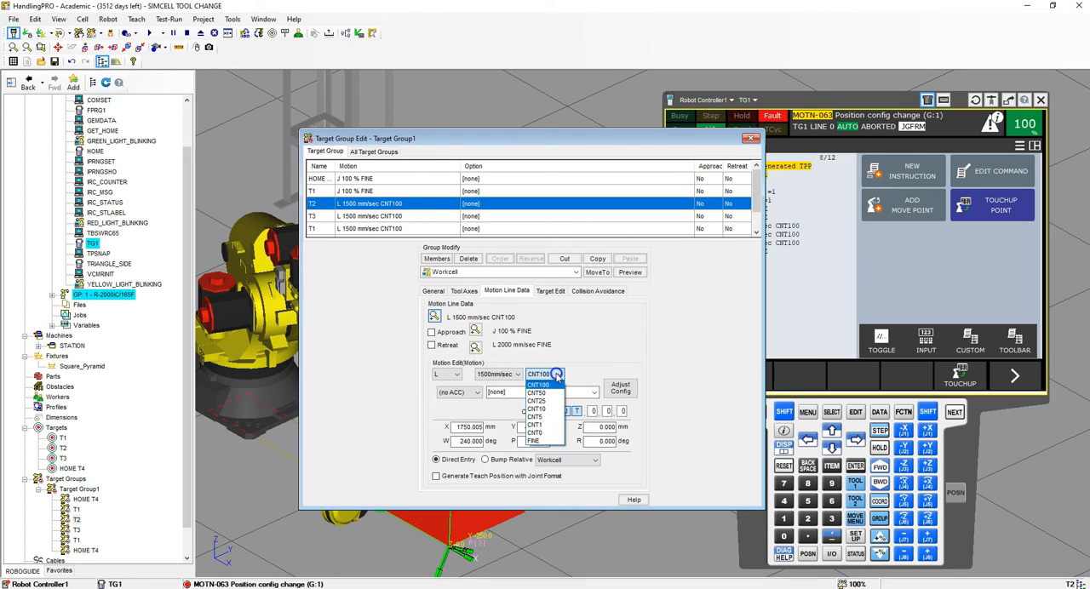
pyautogui.click(541, 441)
pyautogui.click(620, 387)
# - Change the T3 and second T1 motion lines' termination to FINE, adjusting the configuration of each
pyautogui.click(555, 374)
pyautogui.click(542, 441)
pyautogui.click(620, 388)
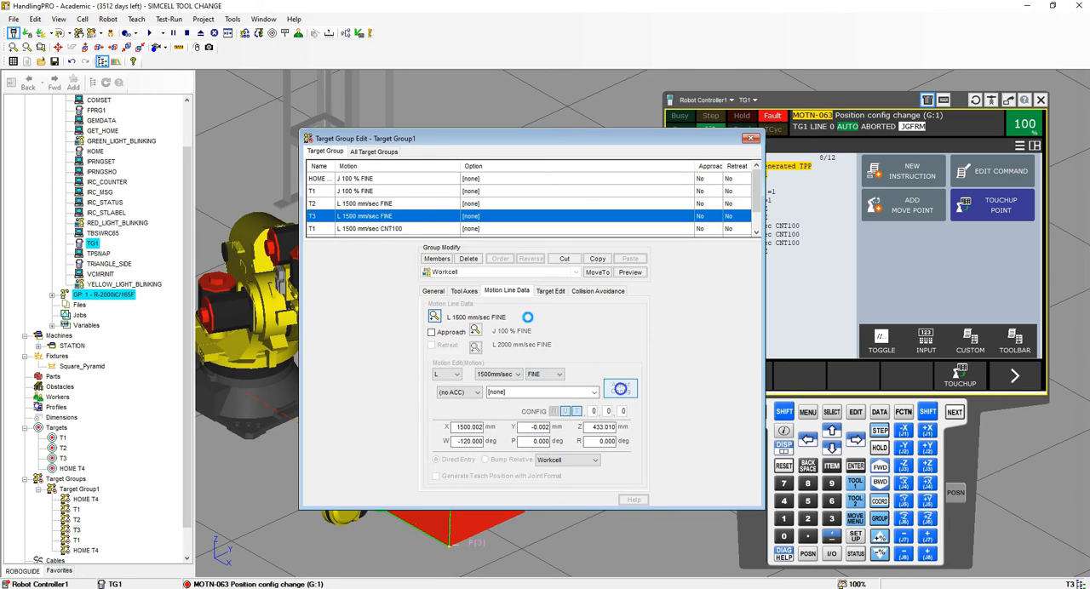
pyautogui.click(555, 374)
pyautogui.click(543, 441)
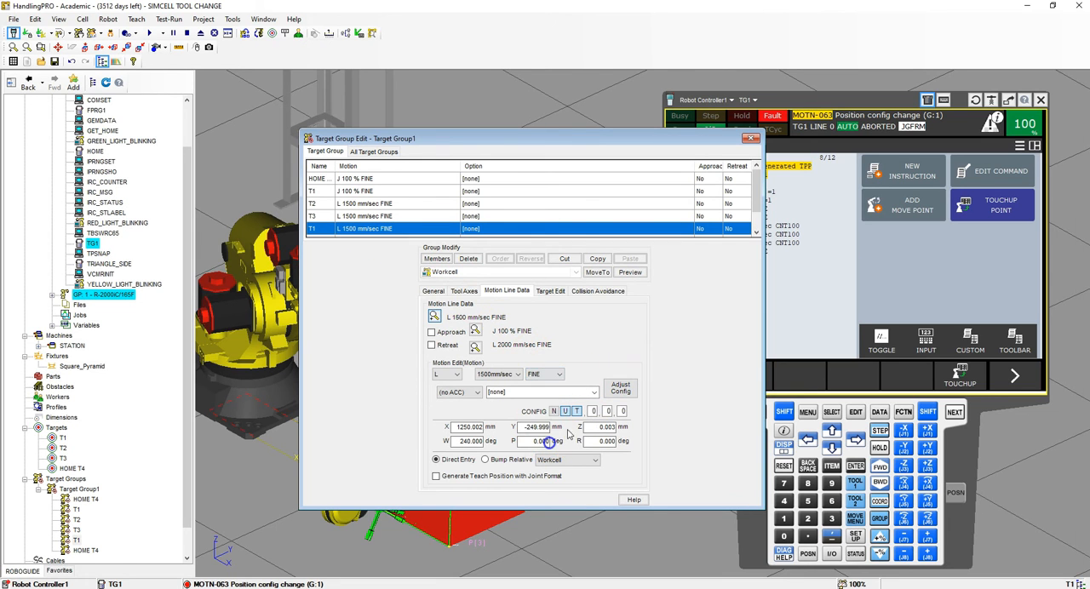
pyautogui.click(620, 388)
pyautogui.click(755, 216)
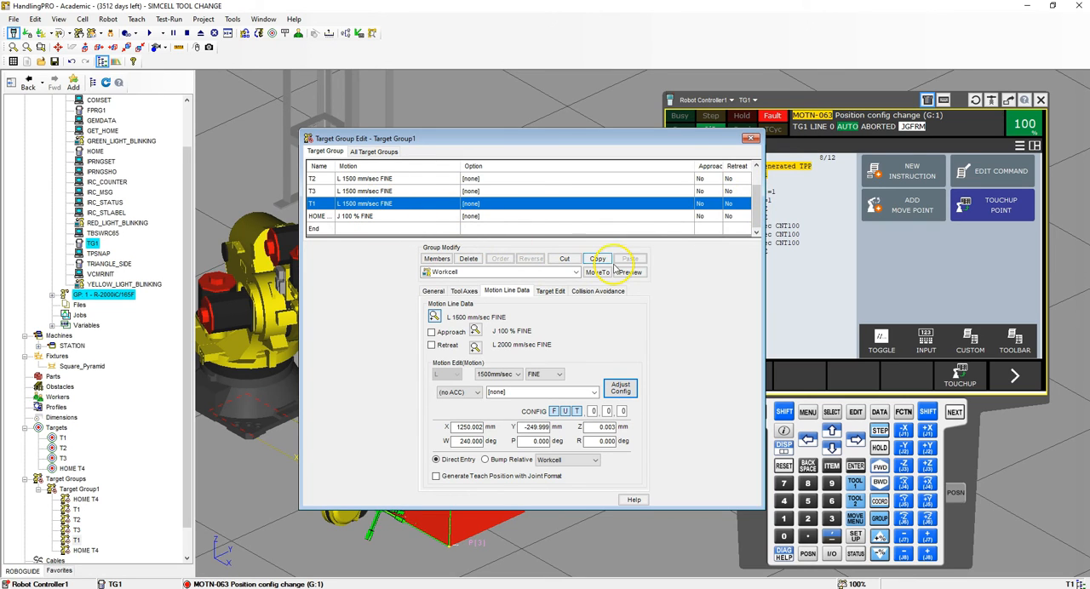
pyautogui.click(753, 201)
pyautogui.moveTo(753, 184)
pyautogui.mouseDown()
pyautogui.moveTo(755, 221)
pyautogui.moveTo(756, 203)
pyautogui.mouseUp()
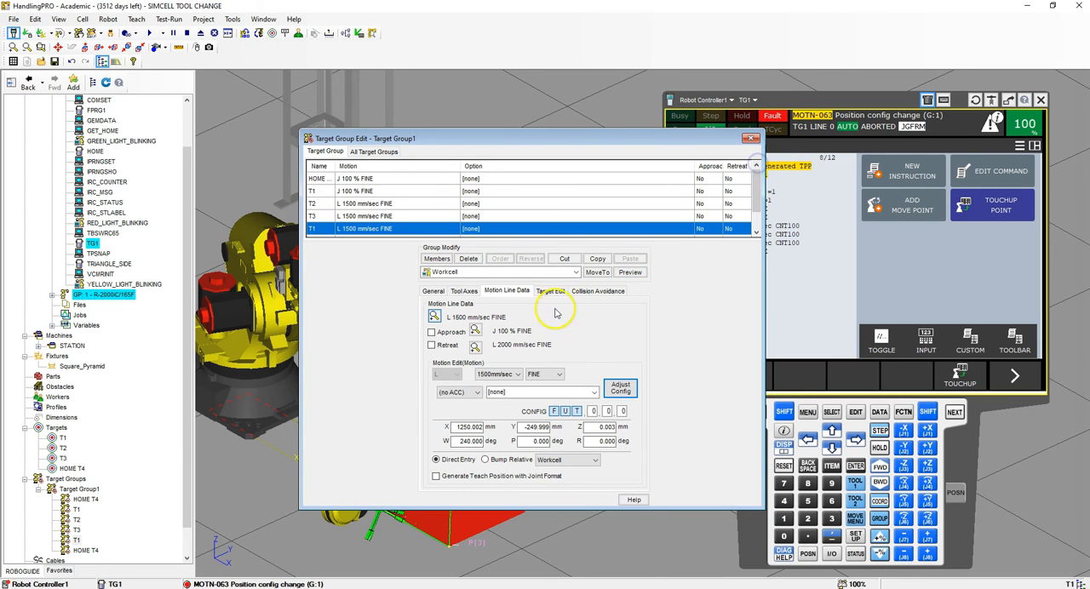
# - Generate the feature TP program TG1 from Target Group1, close the group editor and open TG1 on the teach pendant
pyautogui.click(435, 292)
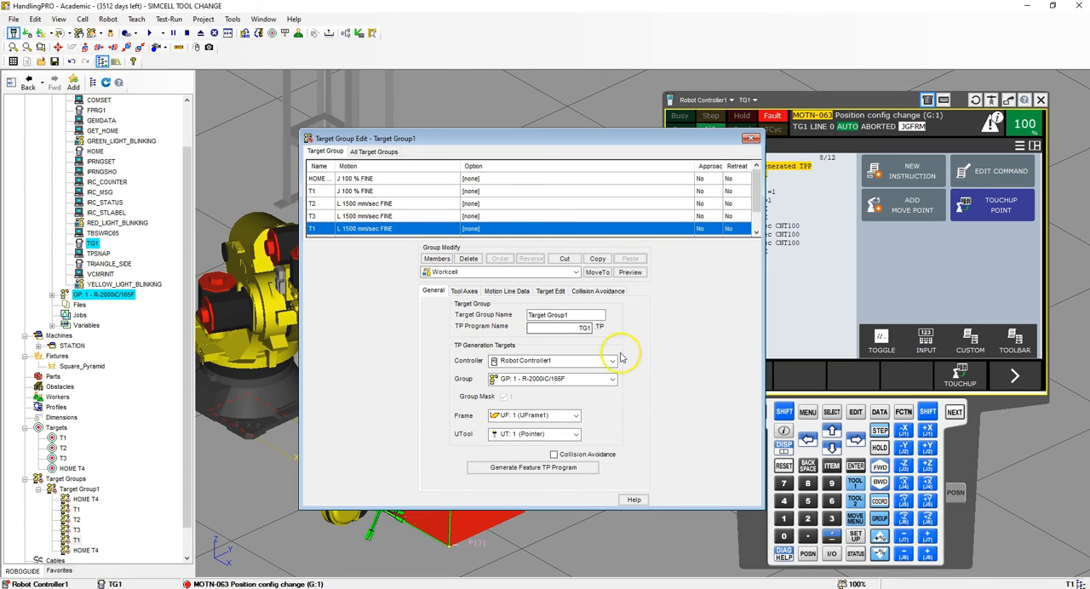
pyautogui.doubleClick(579, 329)
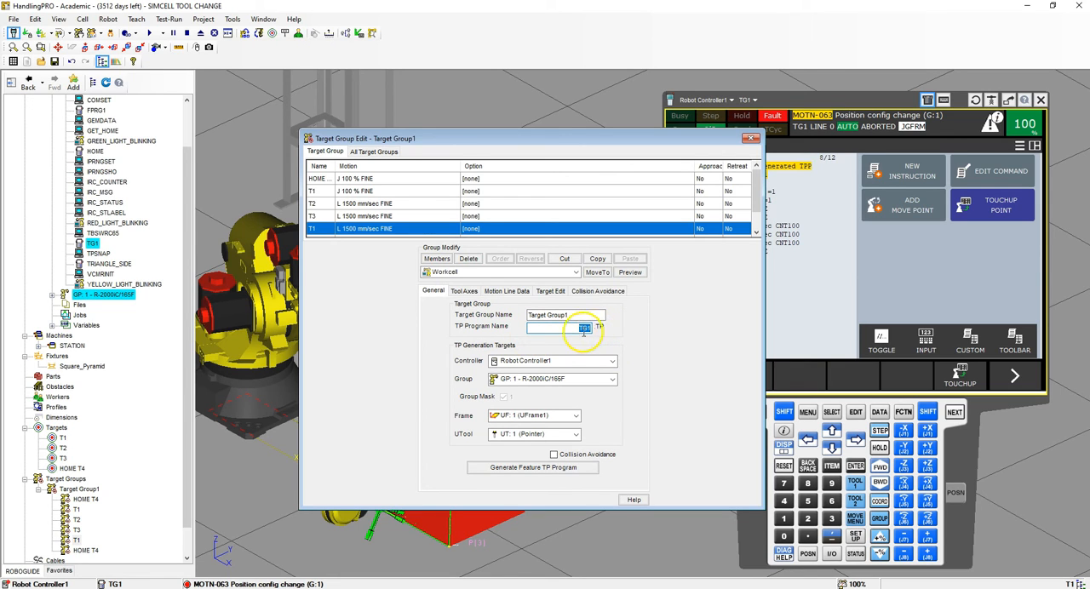
pyautogui.click(555, 469)
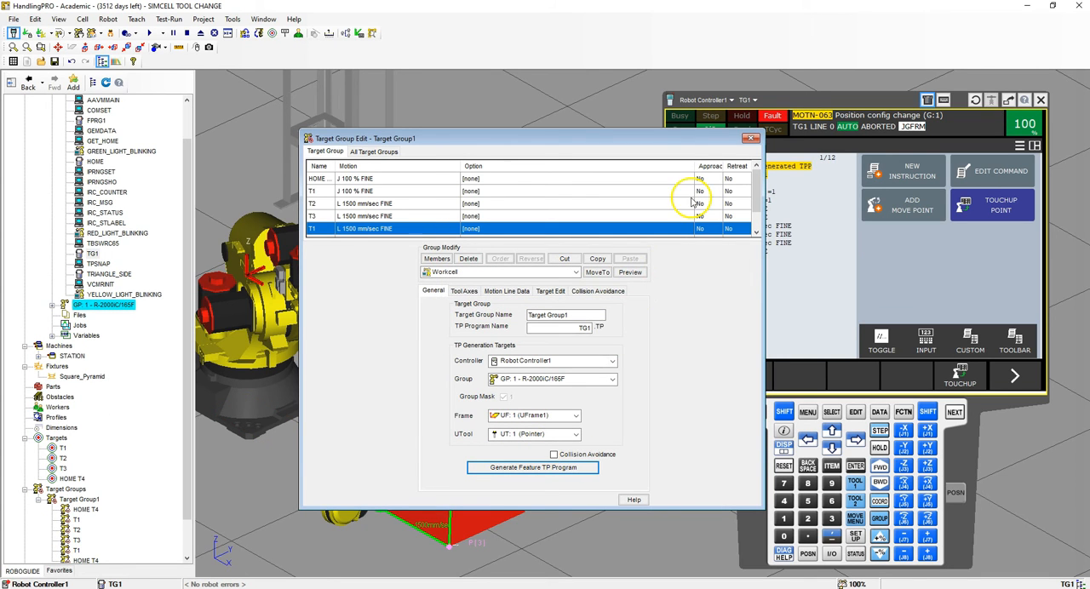
pyautogui.click(750, 137)
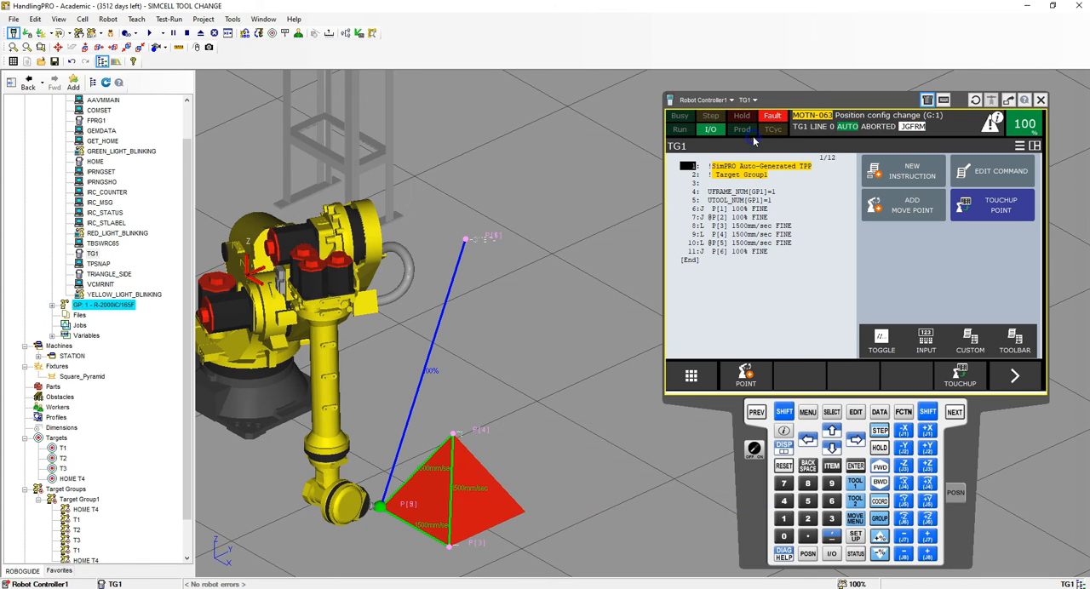
pyautogui.click(832, 412)
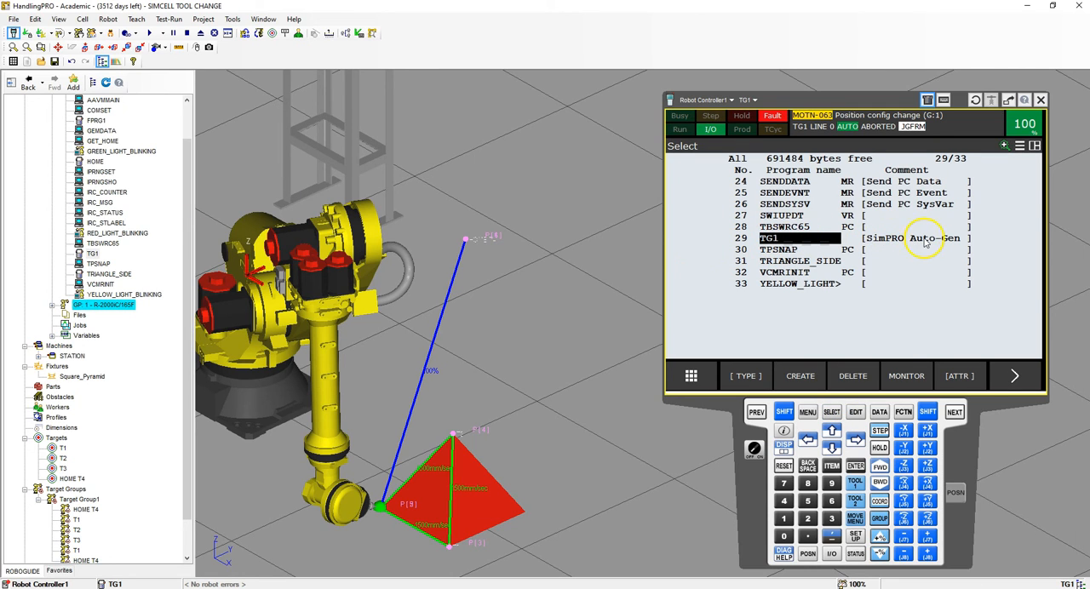
pyautogui.click(855, 466)
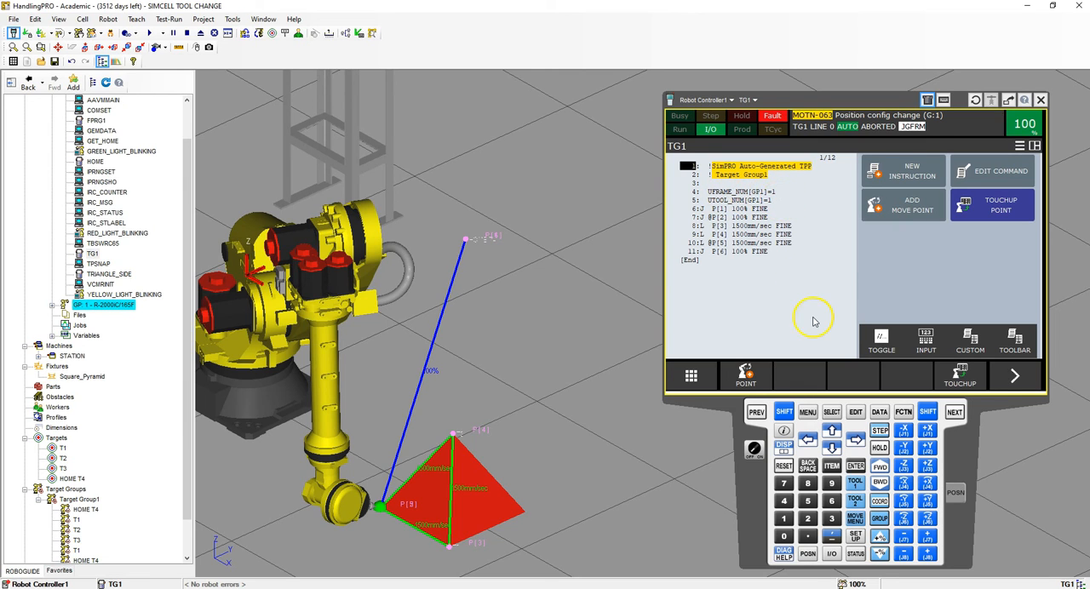
# - Open the frame setup on the teach pendant and make tool frame 1 (Pointer) the active tool
pyautogui.click(809, 413)
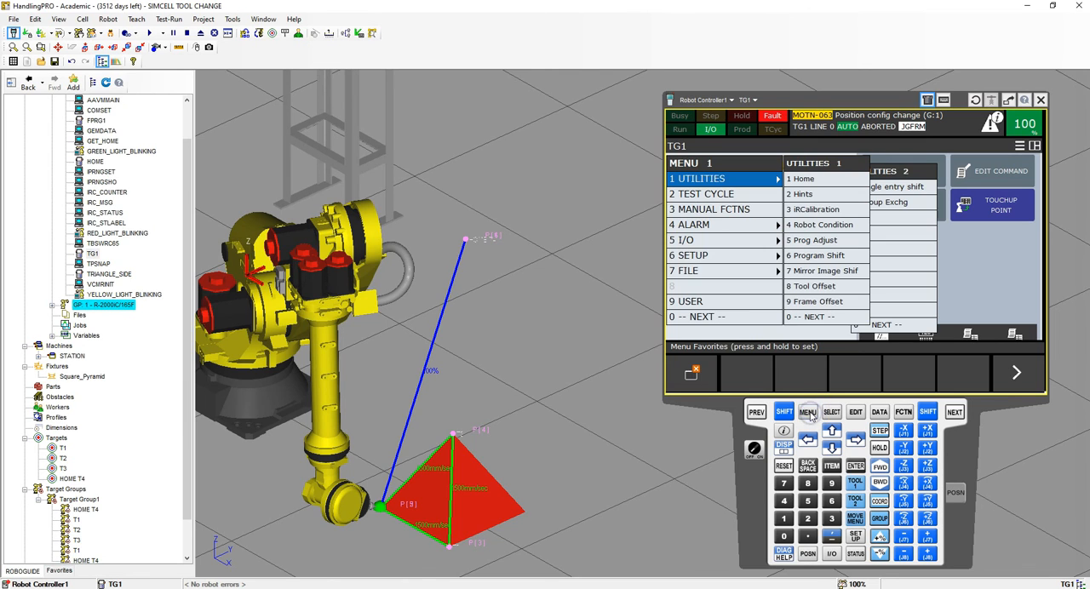
pyautogui.click(716, 259)
pyautogui.click(823, 230)
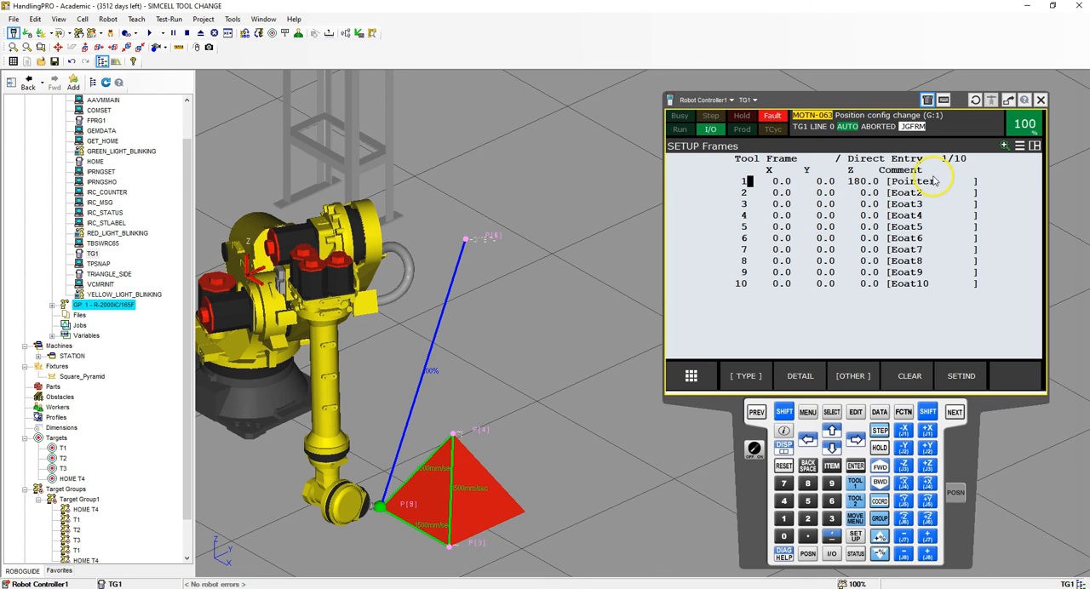
pyautogui.click(962, 375)
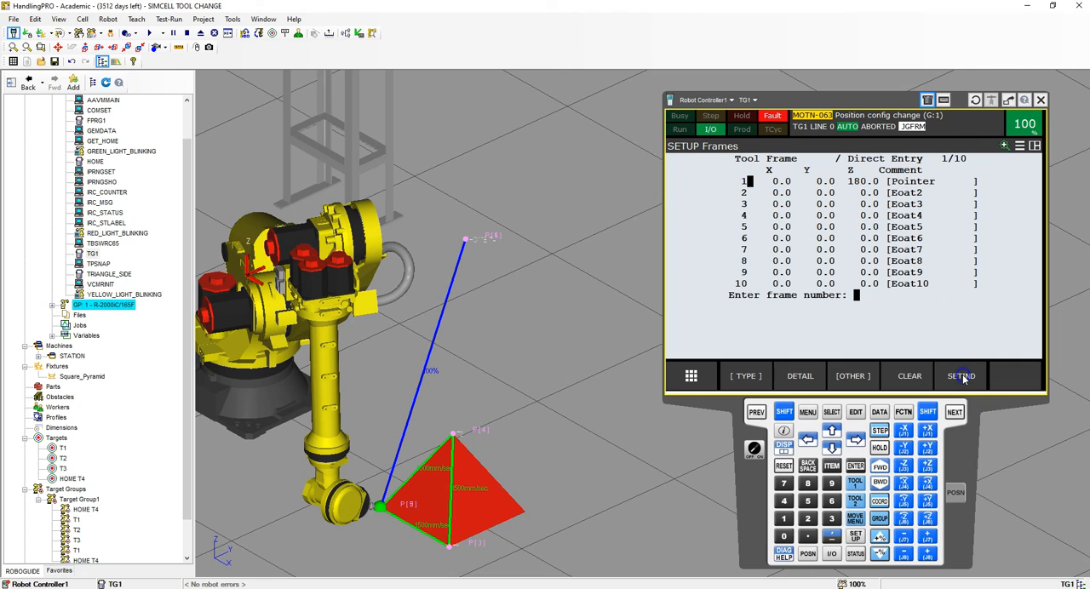
pyautogui.write('1')
pyautogui.press('Return')
pyautogui.moveTo(1069, 332); pyautogui.dragTo(1045, 339, button='right')
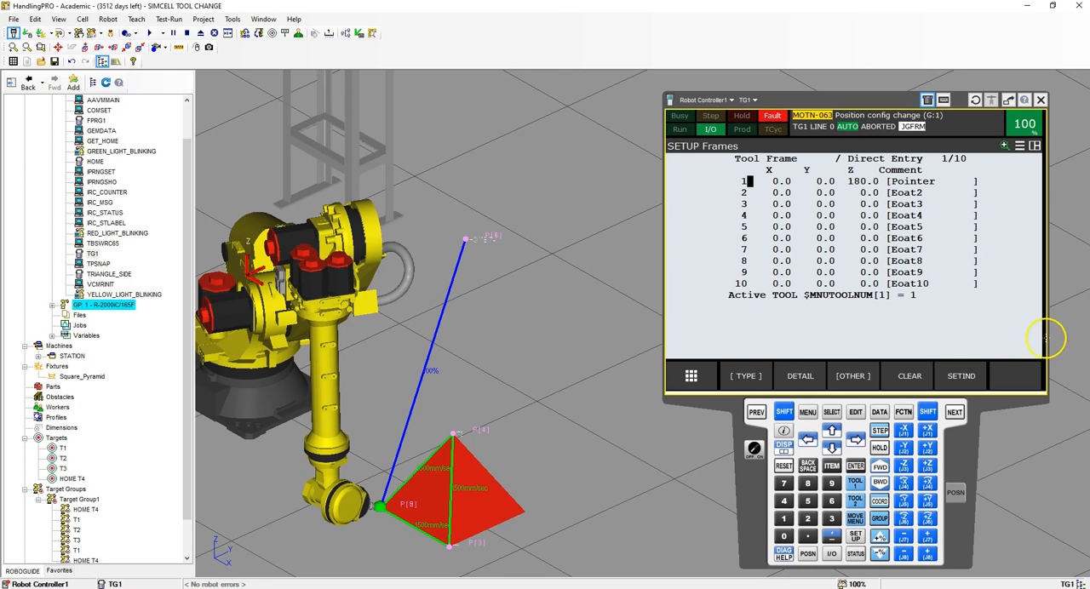
# - Switch the frame setup to user frames and make user frame 1 (UFrame1) active
pyautogui.click(852, 375)
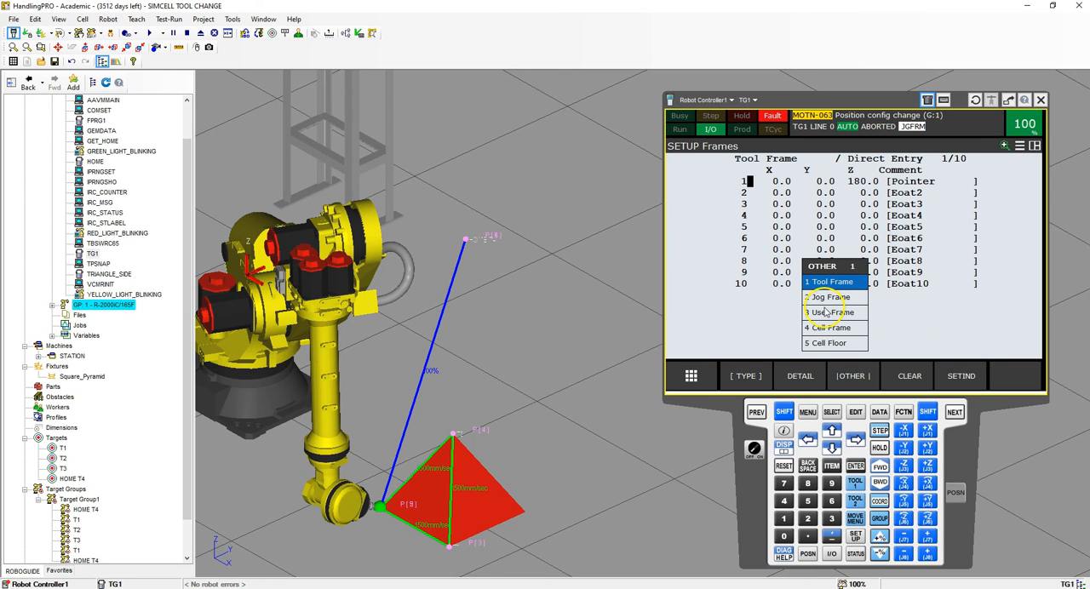
pyautogui.click(825, 311)
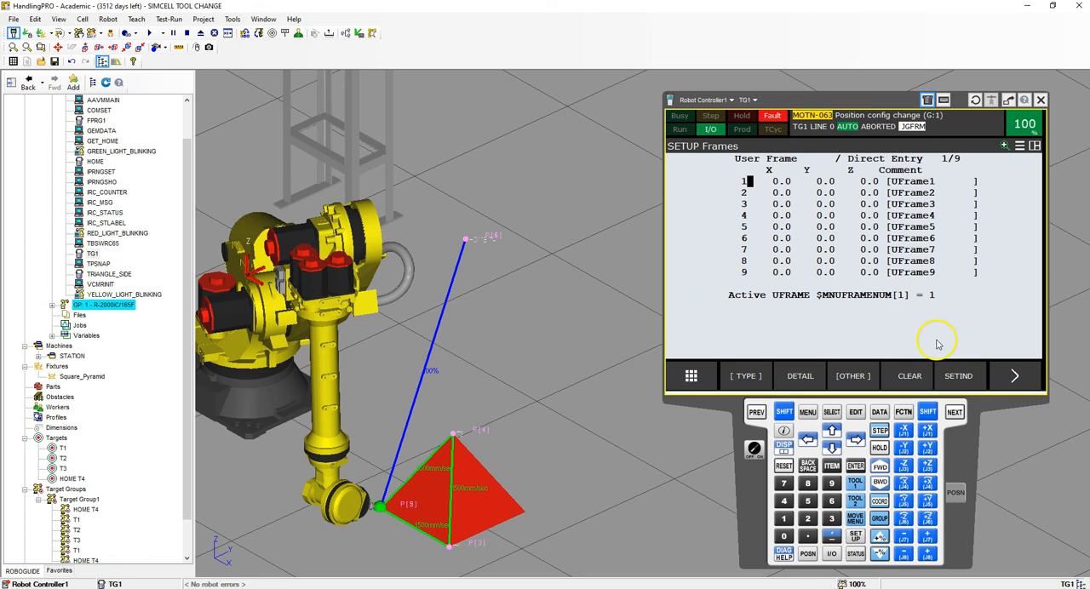
pyautogui.click(959, 376)
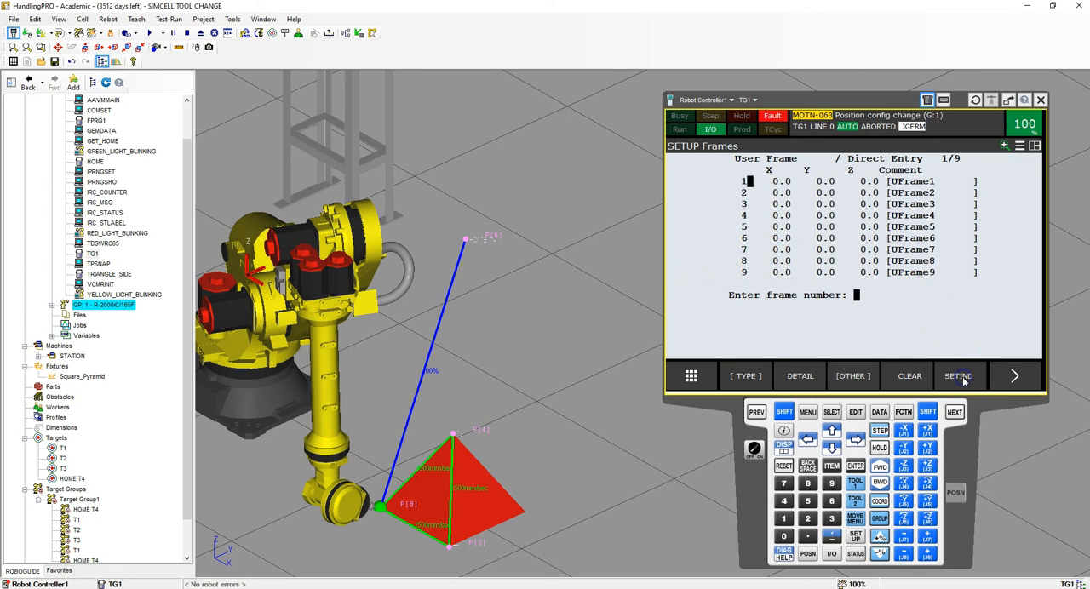
pyautogui.press('Return')
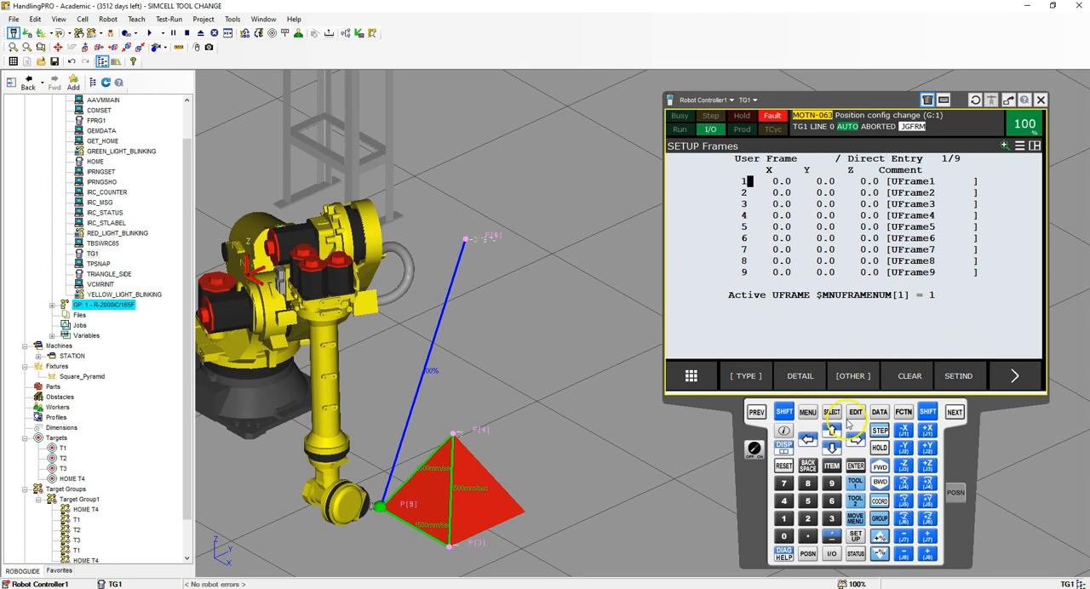
# - Reopen program TG1 on the teach pendant and run it in the simulation
pyautogui.click(832, 412)
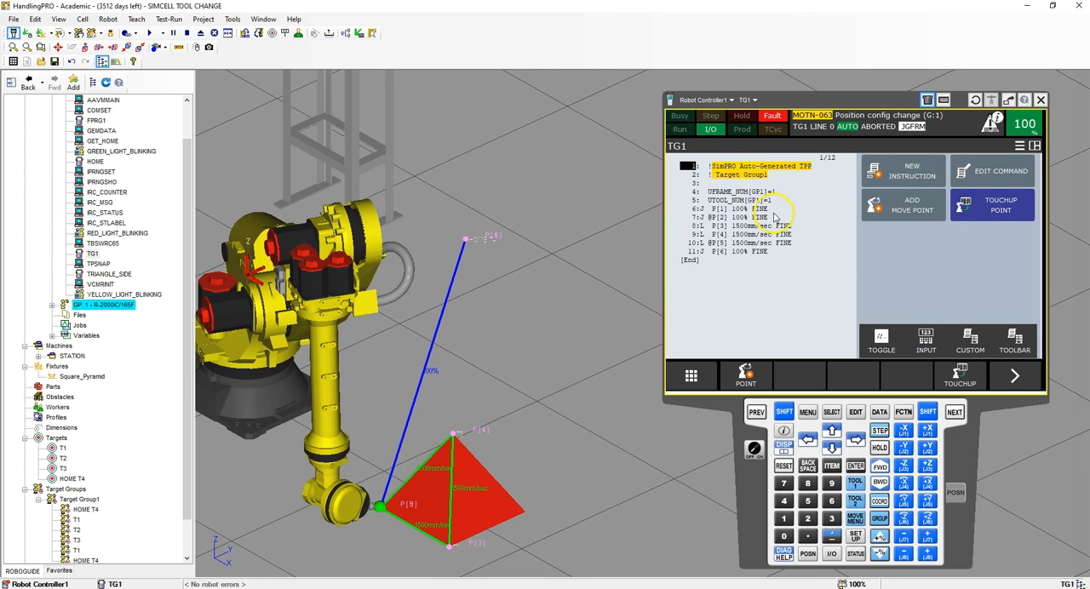
pyautogui.click(155, 33)
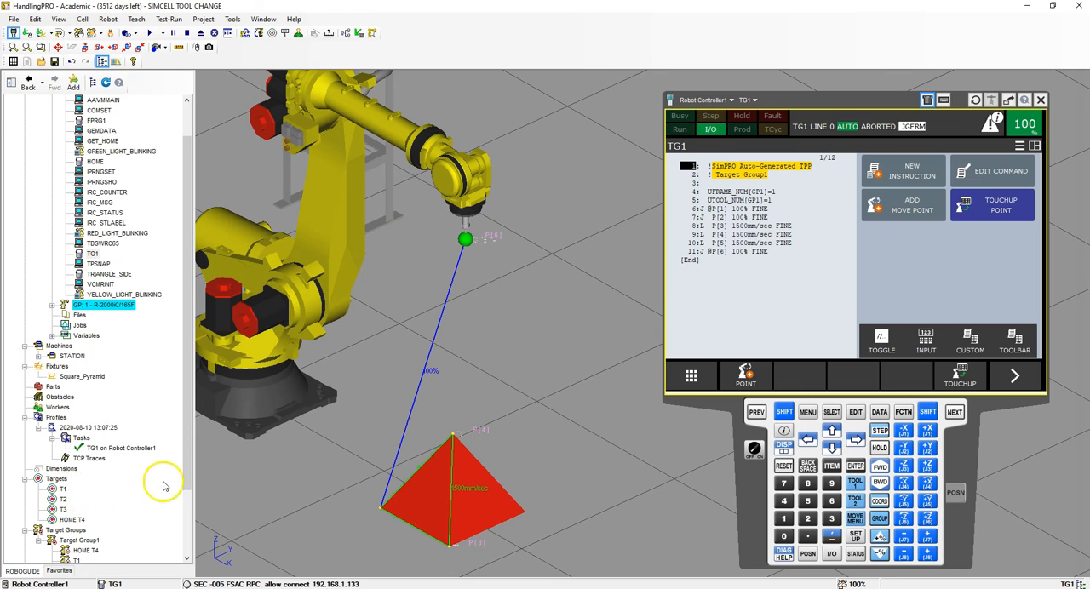
pyautogui.moveTo(190, 460); pyautogui.dragTo(188, 527)
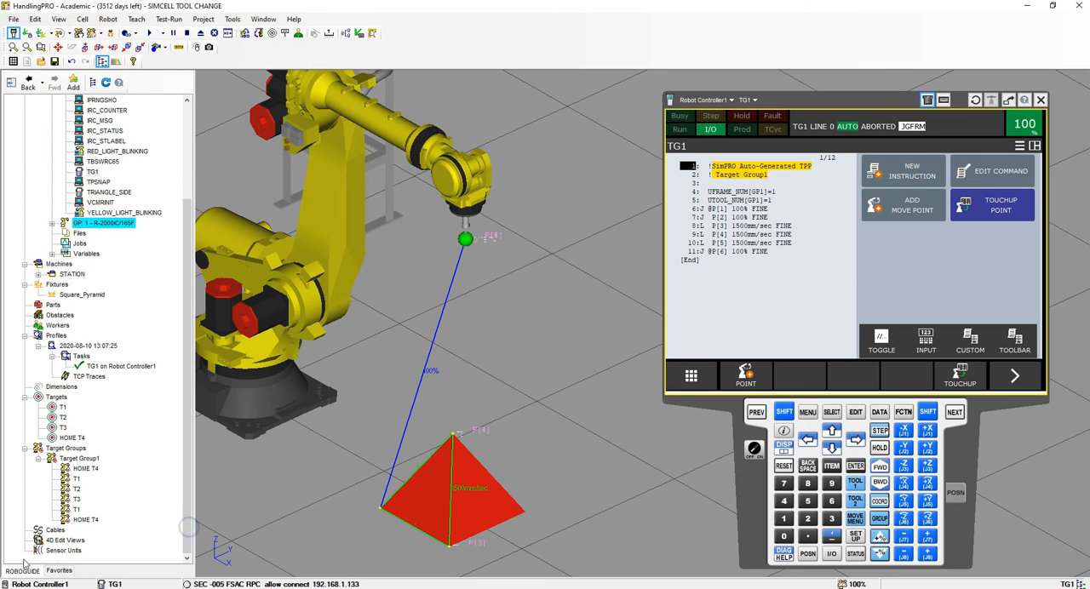